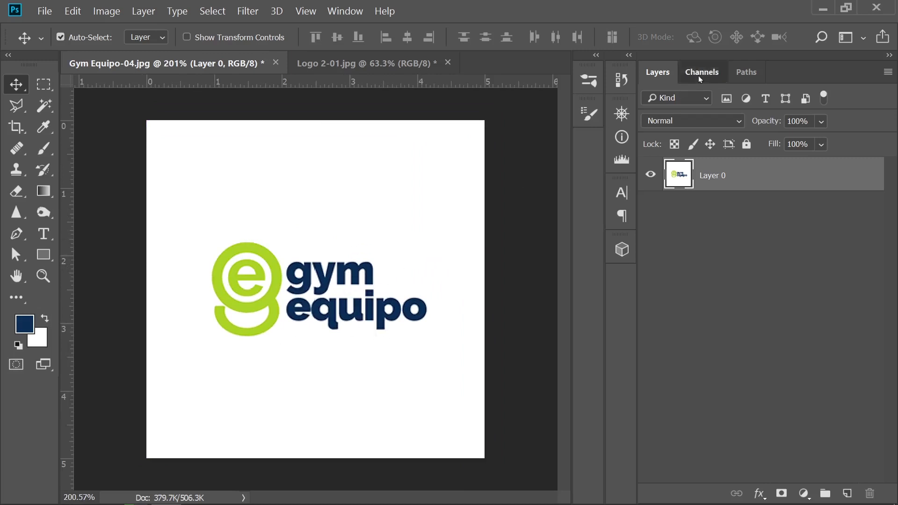
- View the Red, Green and Blue channels one at a time, finishing on Red
{"action": "left_click", "coordinate": [707, 135]}
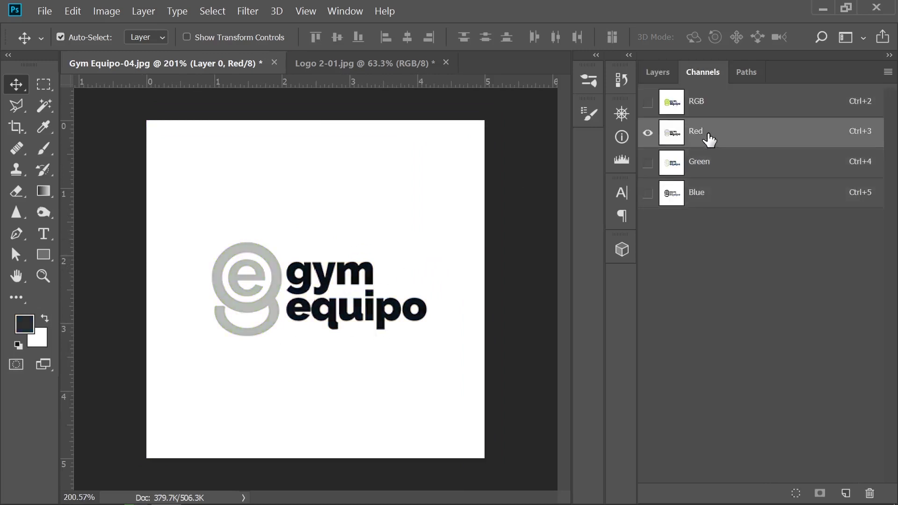
{"action": "left_click", "coordinate": [702, 165]}
{"action": "left_click", "coordinate": [705, 195]}
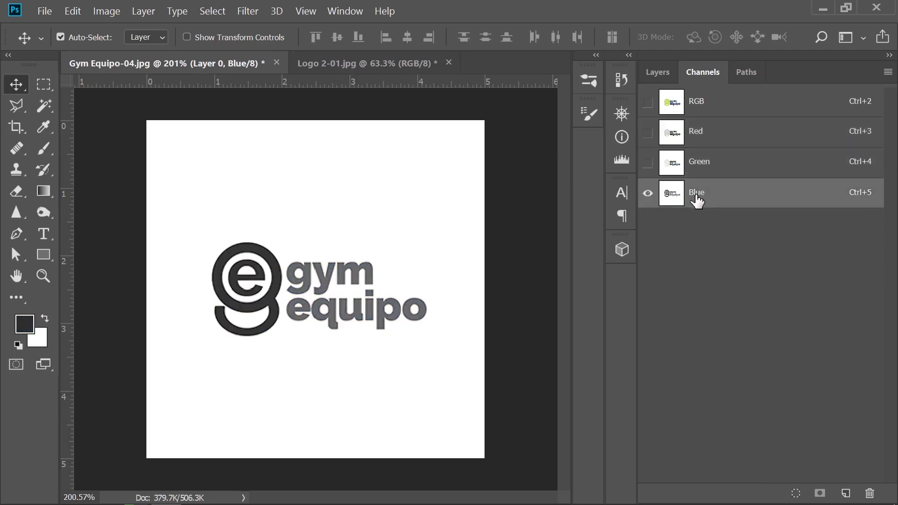
{"action": "scroll", "coordinate": [316, 292], "scroll_direction": "up", "scroll_amount": 2}
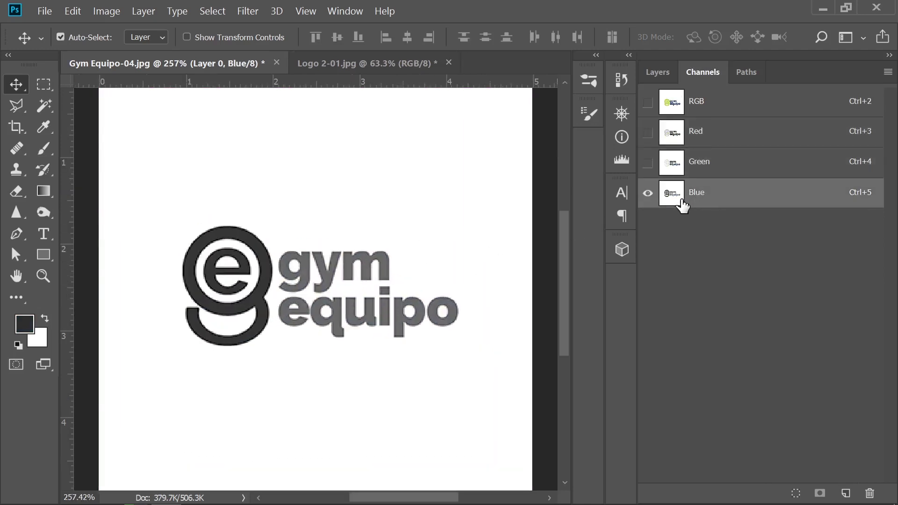
{"action": "left_click", "coordinate": [711, 140]}
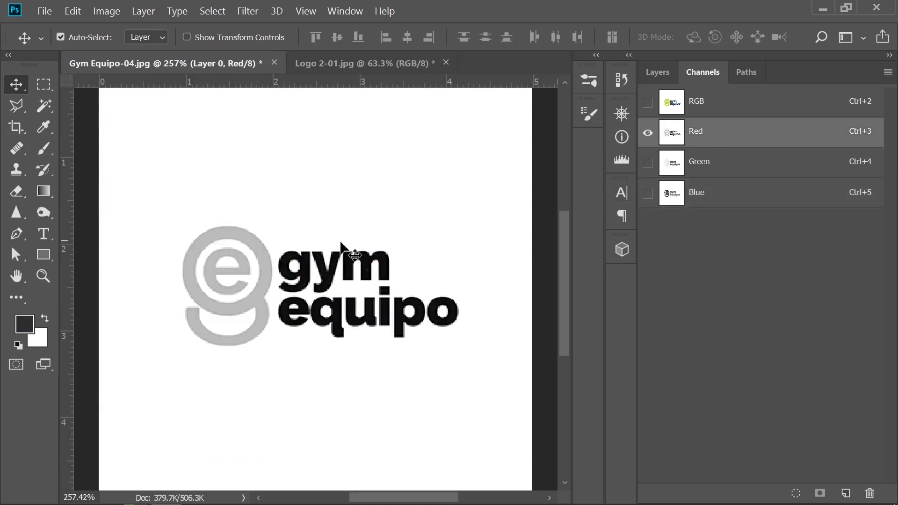
{"action": "left_click", "coordinate": [708, 197]}
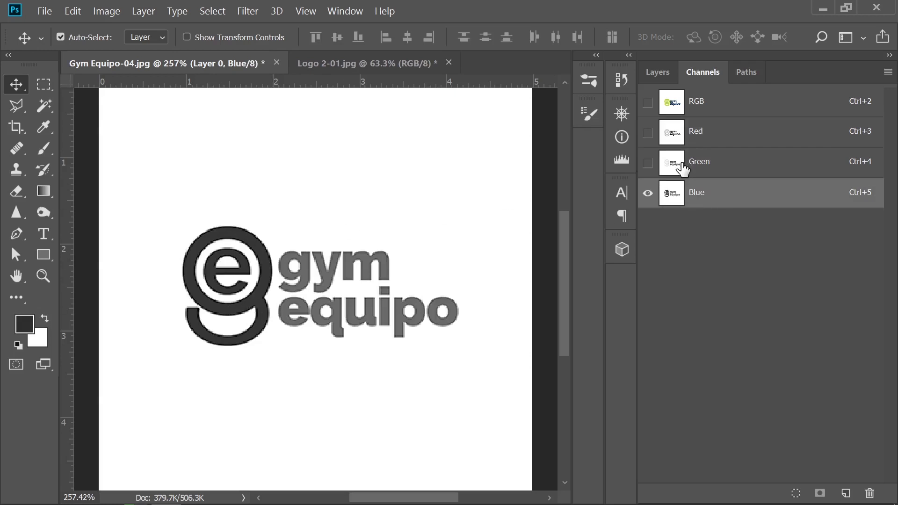
{"action": "left_click", "coordinate": [696, 135]}
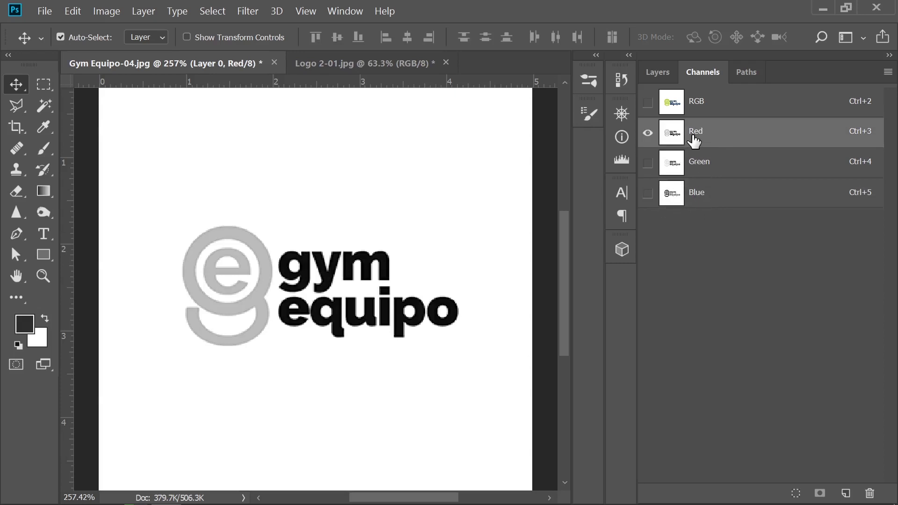
- Duplicate the Red channel as Red copy and pick Blue as the Apply Image source
{"action": "left_click_drag", "start_coordinate": [697, 136], "coordinate": [845, 493]}
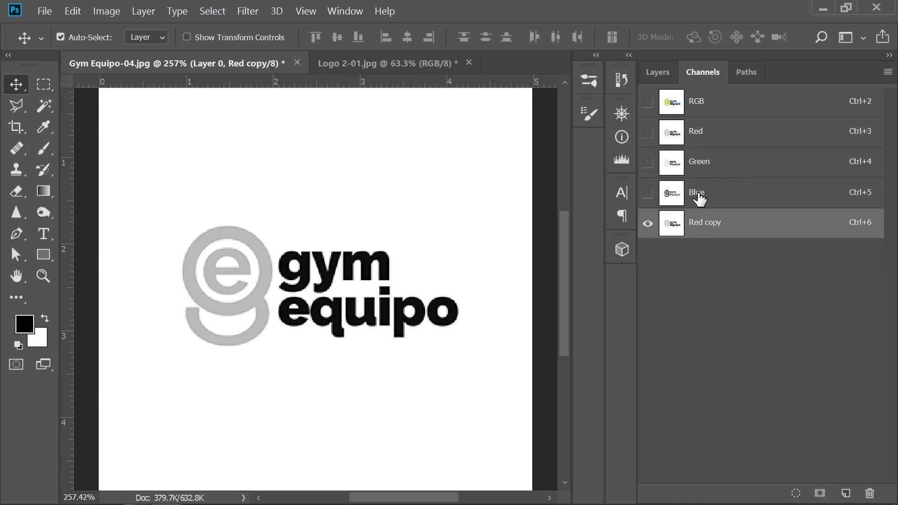
{"action": "left_click", "coordinate": [92, 13]}
{"action": "mouse_move", "coordinate": [157, 50]}
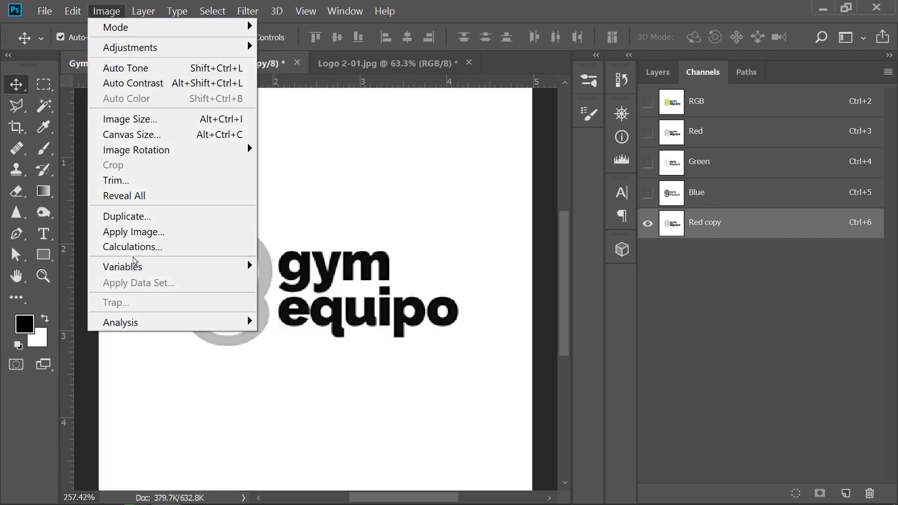
{"action": "left_click", "coordinate": [137, 233]}
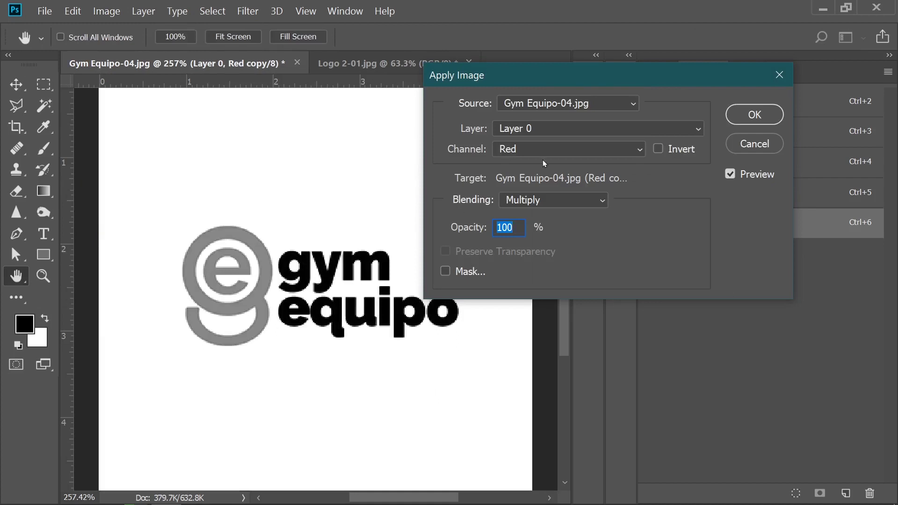
{"action": "left_click", "coordinate": [546, 150]}
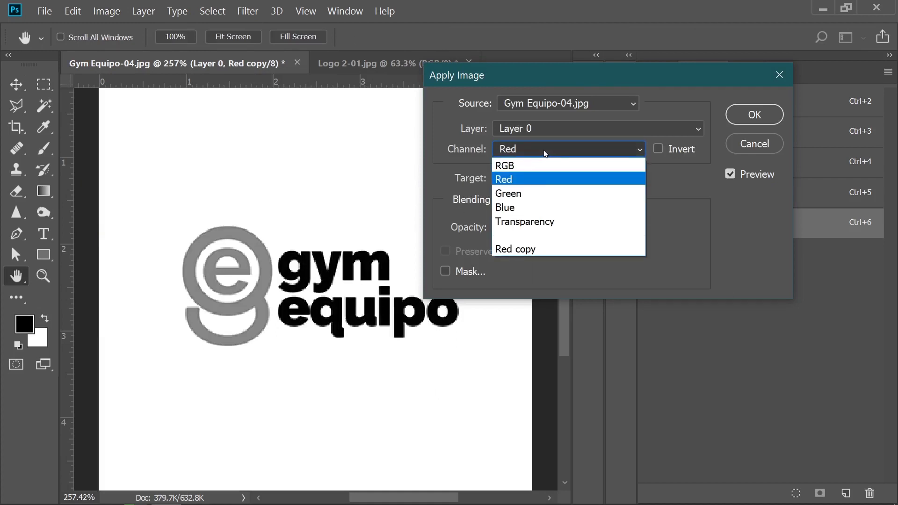
{"action": "left_click", "coordinate": [512, 208]}
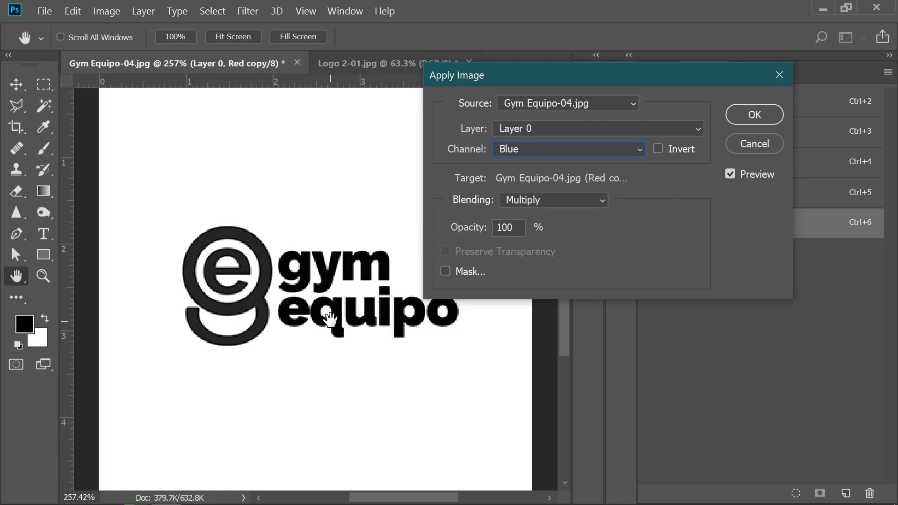
- Set the Apply Image blending to Multiply, compare with preview, and apply it
{"action": "left_click", "coordinate": [587, 202]}
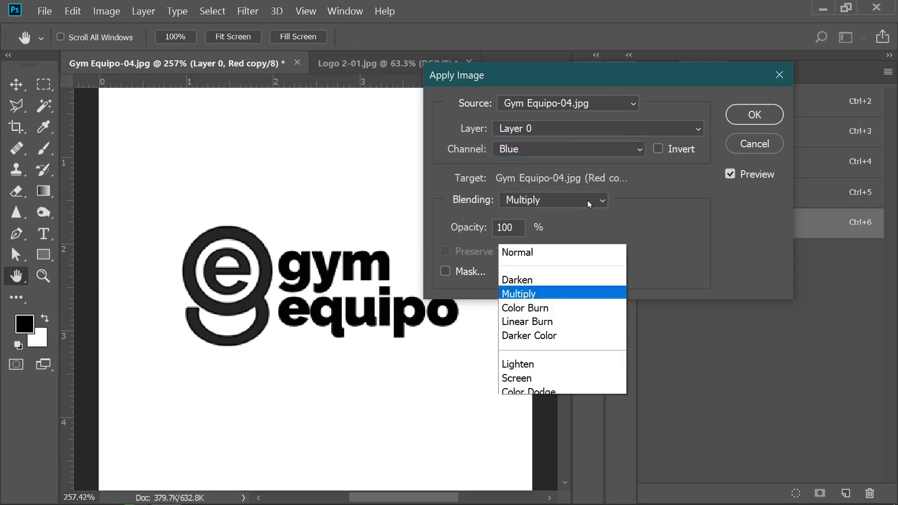
{"action": "left_click", "coordinate": [547, 53]}
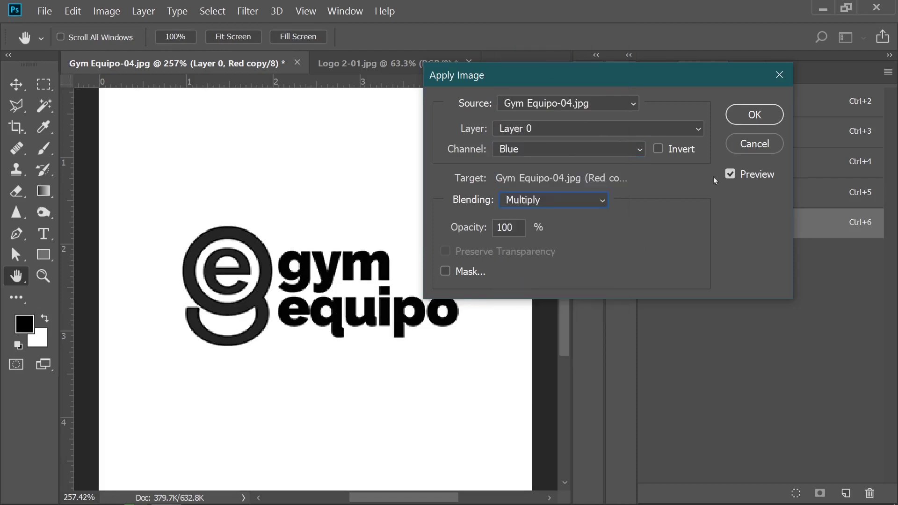
{"action": "left_click", "coordinate": [730, 175]}
{"action": "left_click", "coordinate": [732, 175]}
{"action": "left_click", "coordinate": [731, 175]}
{"action": "left_click", "coordinate": [731, 175]}
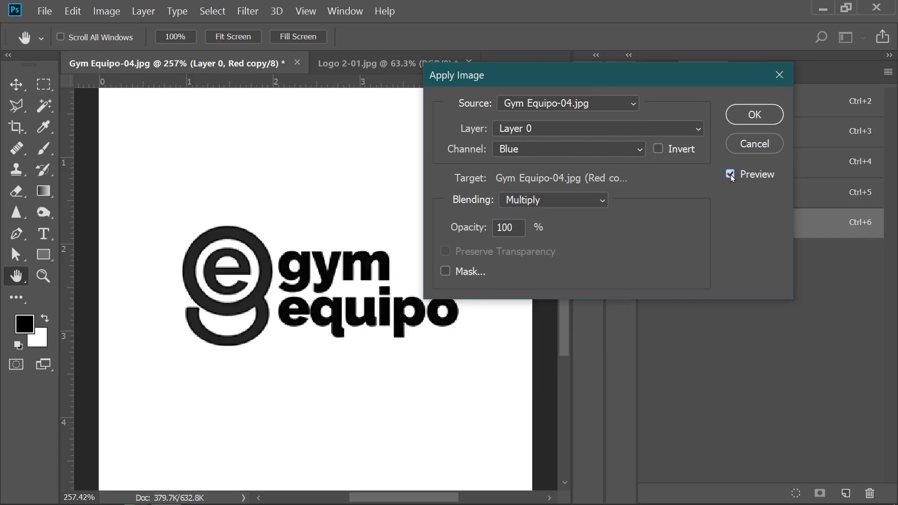
{"action": "left_click", "coordinate": [755, 115]}
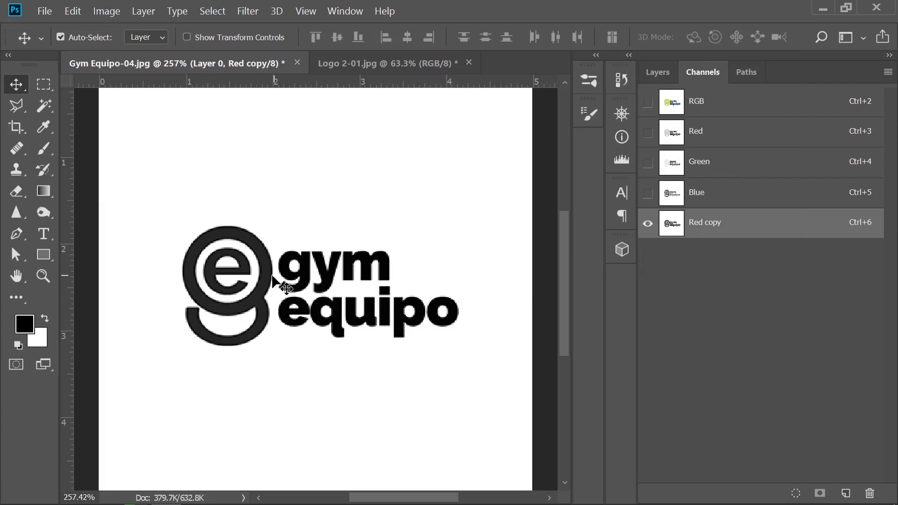
- Apply Levels to Red copy with the midtone slider at about 0.67
{"action": "scroll", "coordinate": [294, 263], "scroll_direction": "up", "scroll_amount": 1}
{"action": "scroll", "coordinate": [327, 245], "scroll_direction": "up", "scroll_amount": 5}
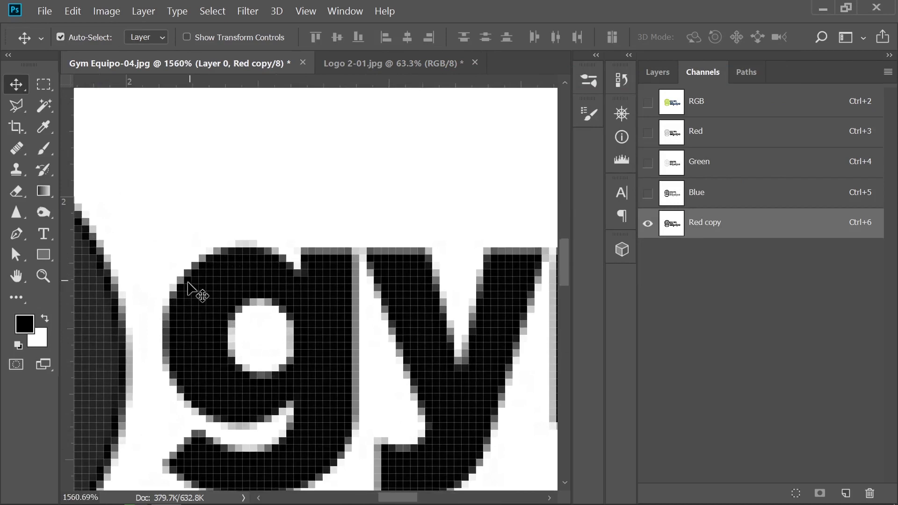
{"action": "scroll", "coordinate": [236, 166], "scroll_direction": "down", "scroll_amount": 1}
{"action": "left_click", "coordinate": [107, 11]}
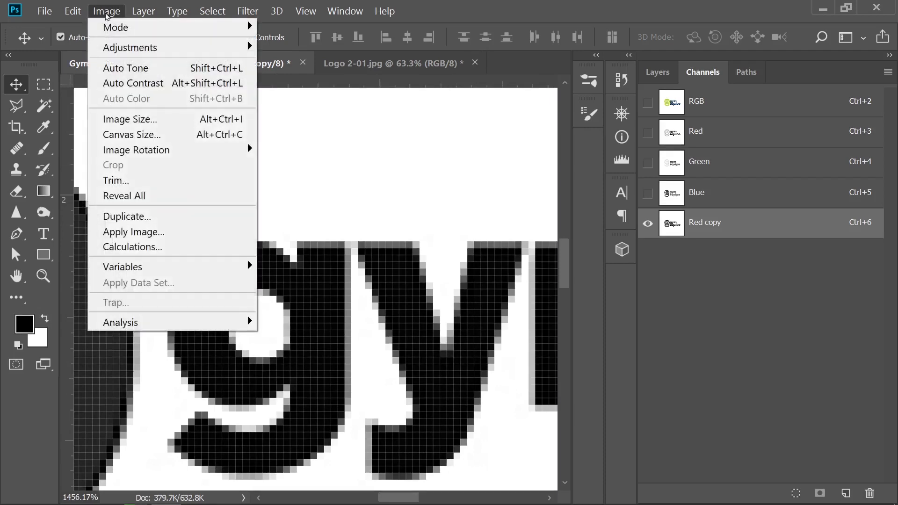
{"action": "mouse_move", "coordinate": [163, 47]}
{"action": "left_click", "coordinate": [283, 62]}
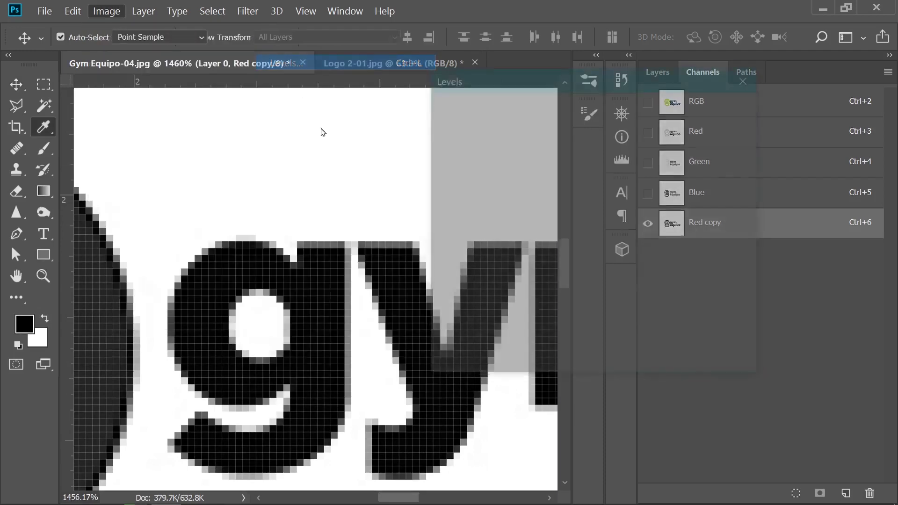
{"action": "left_click_drag", "start_coordinate": [553, 261], "coordinate": [590, 261]}
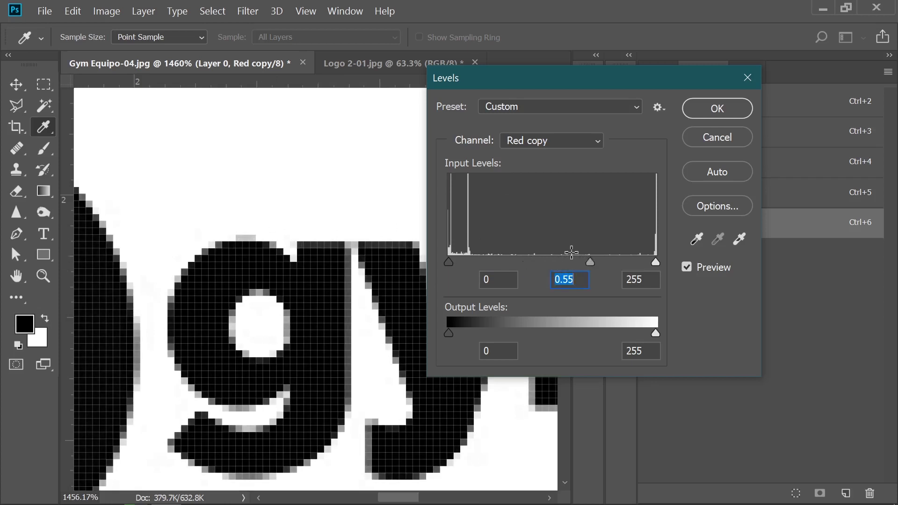
{"action": "mouse_move", "coordinate": [590, 262]}
{"action": "left_mouse_down"}
{"action": "mouse_move", "coordinate": [565, 261]}
{"action": "mouse_move", "coordinate": [650, 260]}
{"action": "mouse_move", "coordinate": [555, 260]}
{"action": "mouse_move", "coordinate": [586, 260]}
{"action": "left_mouse_up"}
{"action": "left_click_drag", "start_coordinate": [311, 248], "coordinate": [252, 280]}
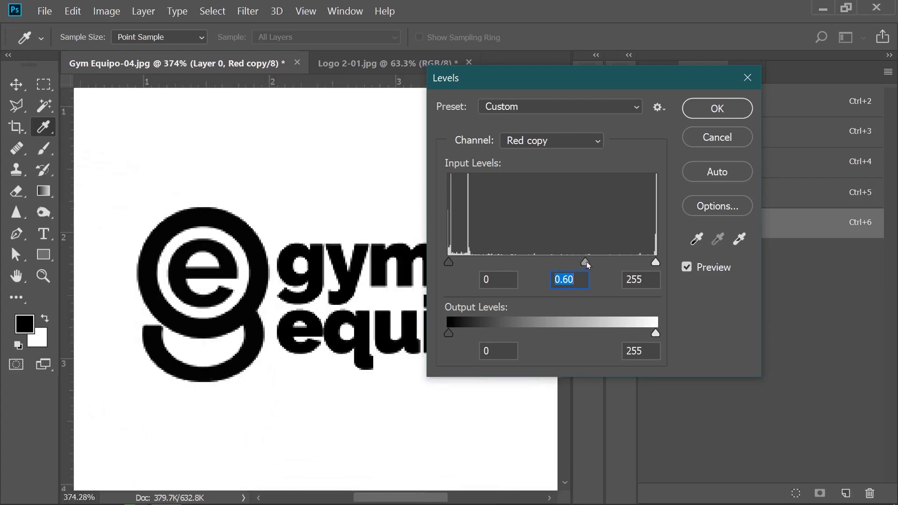
{"action": "left_click", "coordinate": [717, 109]}
{"action": "key", "text": "v"}
{"action": "scroll", "coordinate": [411, 235], "scroll_direction": "down", "scroll_amount": 3}
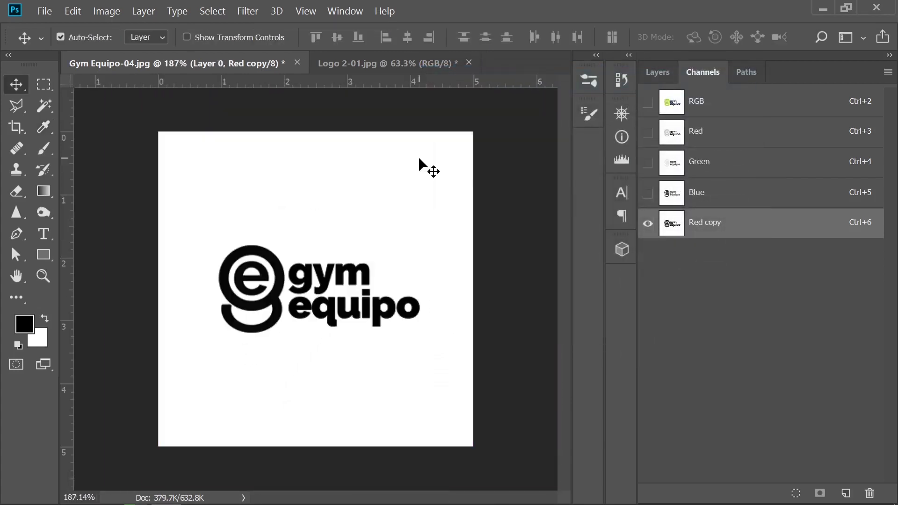
- Invert Red copy with Ctrl+I, load it as a logo selection, and switch to RGB
{"action": "scroll", "coordinate": [304, 281], "scroll_direction": "up", "scroll_amount": 1}
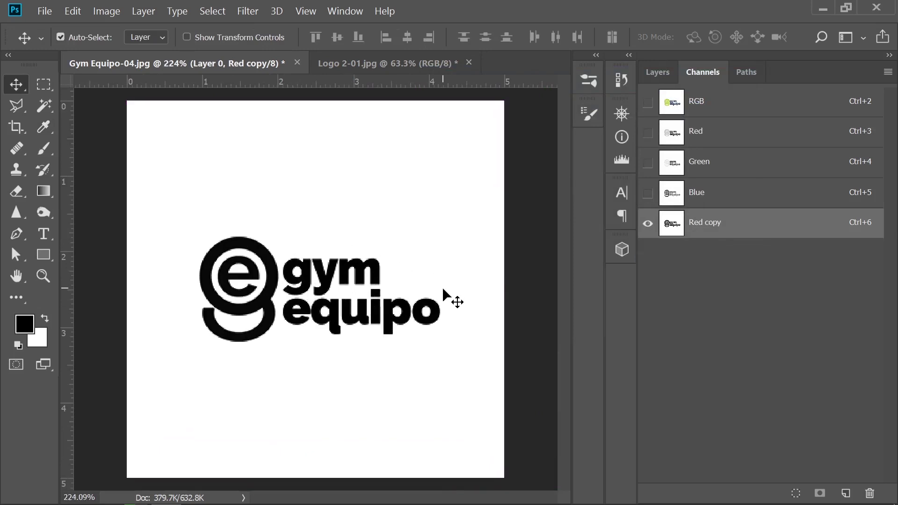
{"action": "left_click", "coordinate": [670, 228], "text": "ctrl"}
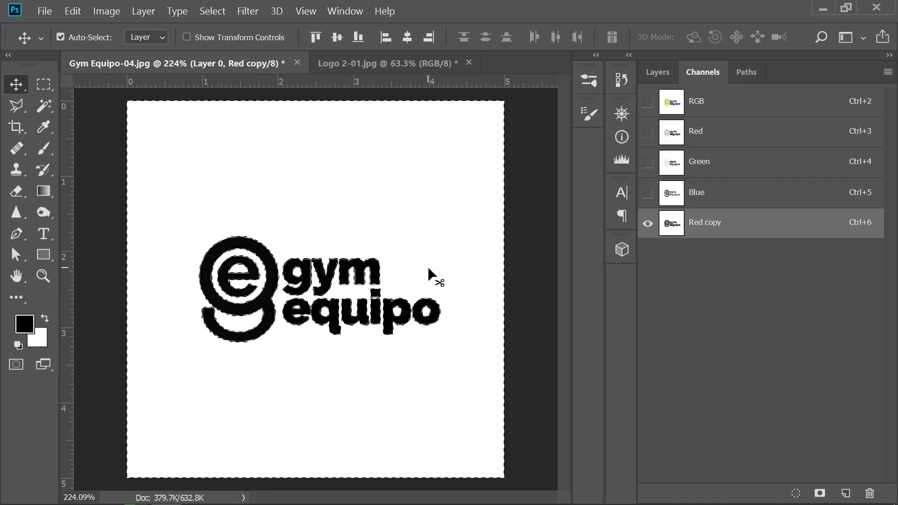
{"action": "key", "text": "ctrl+d"}
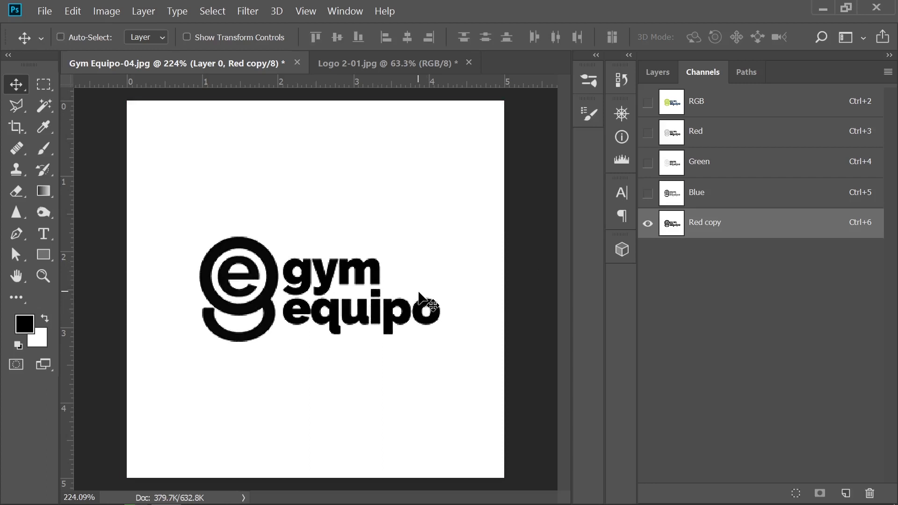
{"action": "key", "text": "ctrl+i"}
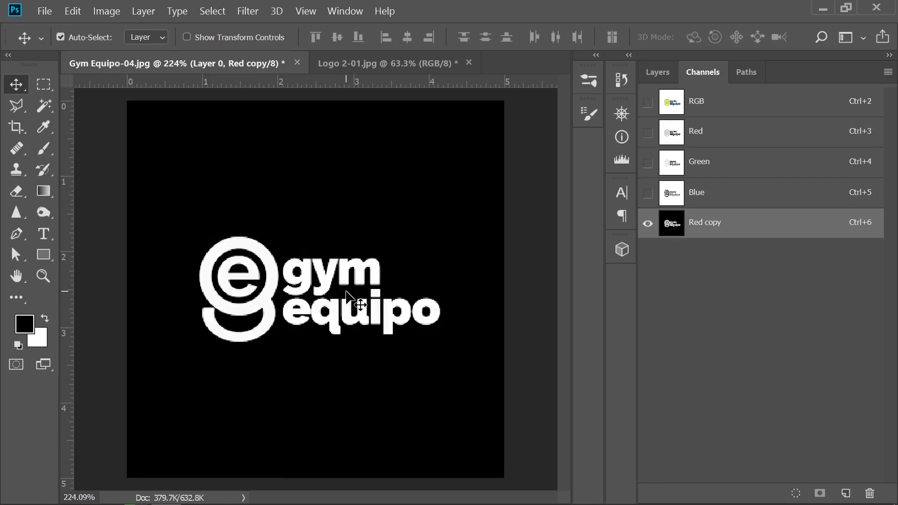
{"action": "left_click", "coordinate": [674, 226], "text": "ctrl"}
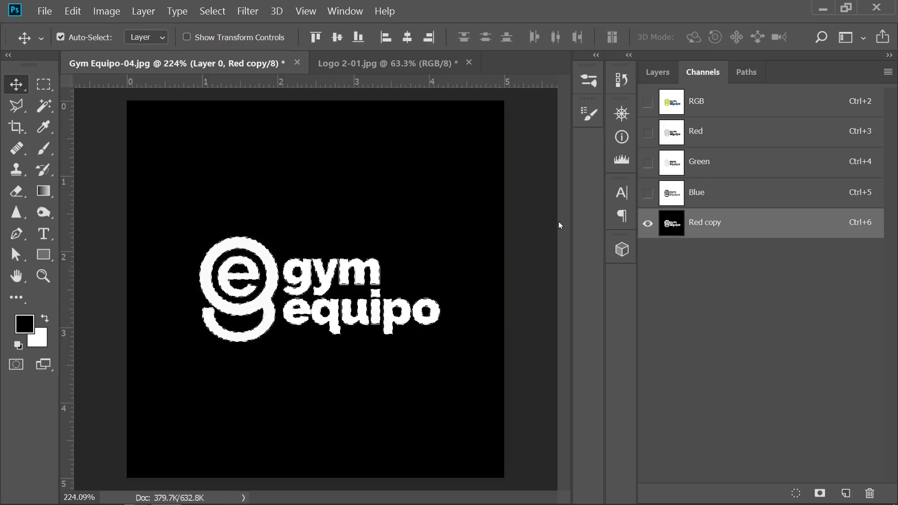
{"action": "left_click", "coordinate": [701, 108]}
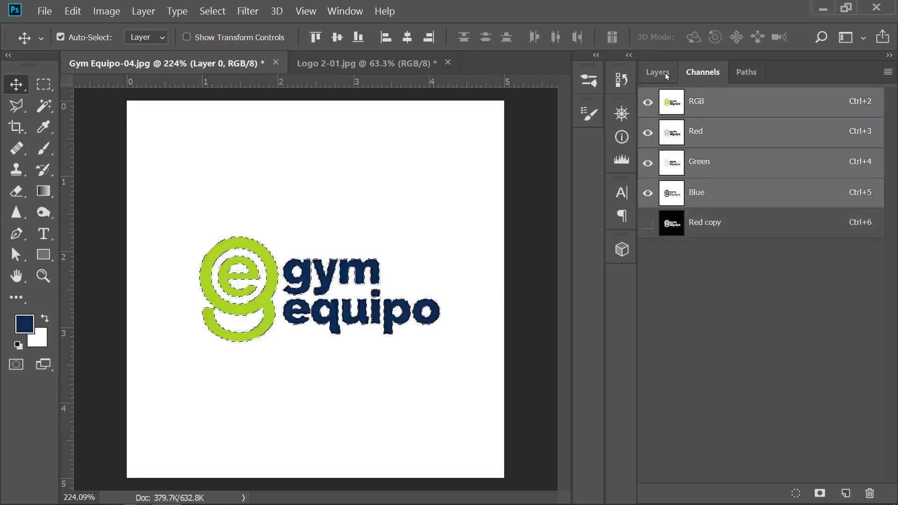
- Add a layer mask to Layer 0 from the logo selection, then reload the mask as a selection
{"action": "left_click", "coordinate": [665, 72]}
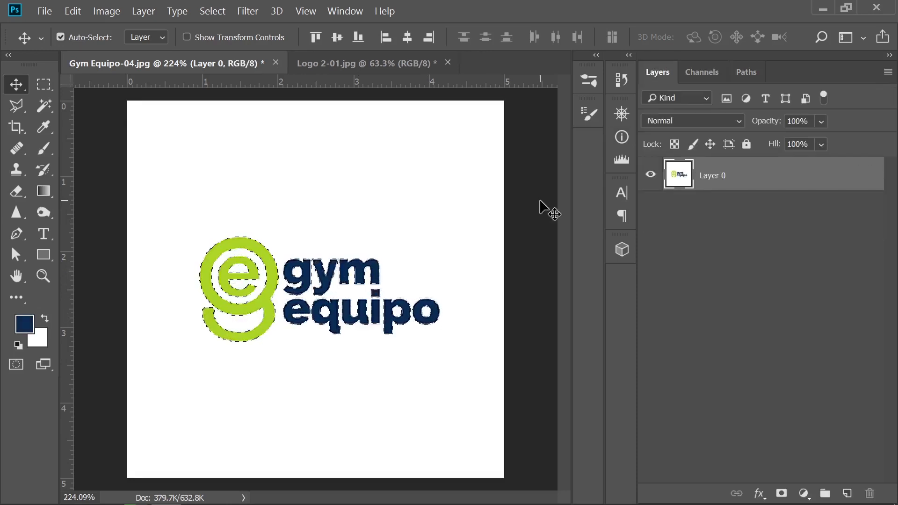
{"action": "left_click", "coordinate": [781, 494]}
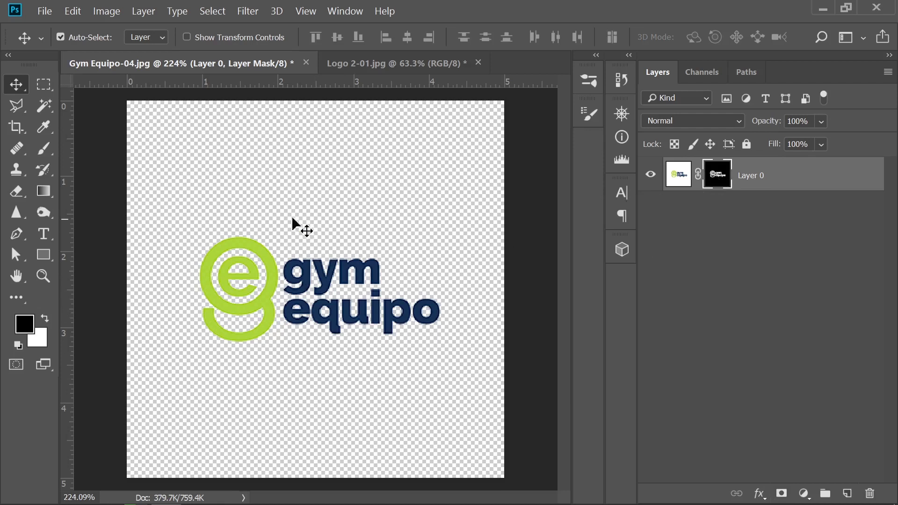
{"action": "left_click", "coordinate": [719, 185], "text": "ctrl"}
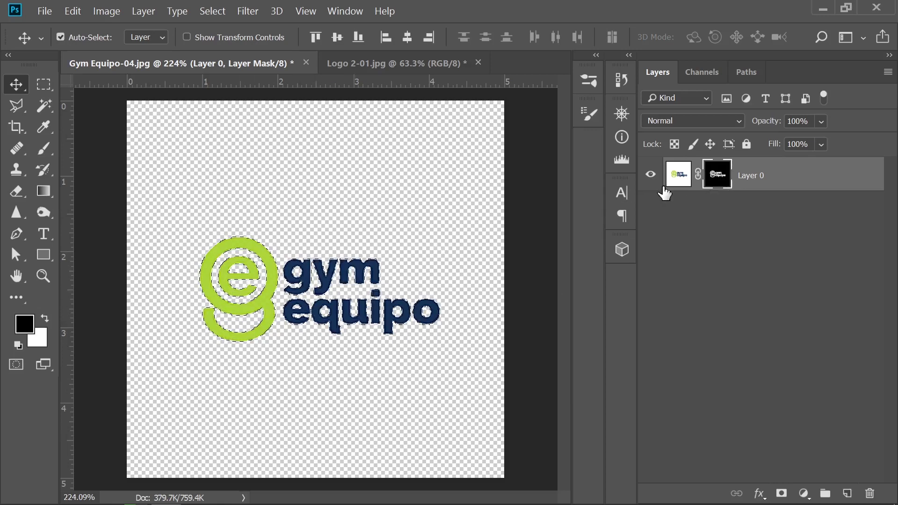
{"action": "key", "text": "ctrl+d"}
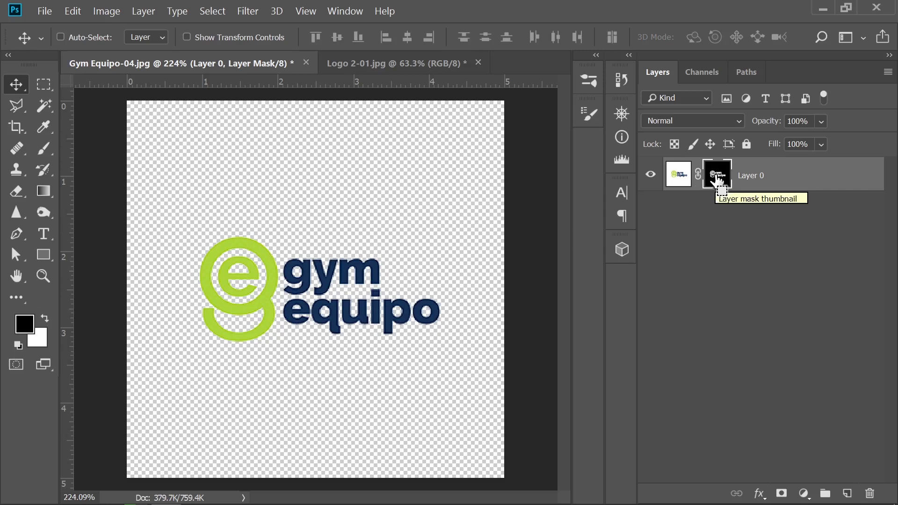
{"action": "left_click", "coordinate": [717, 179], "text": "ctrl"}
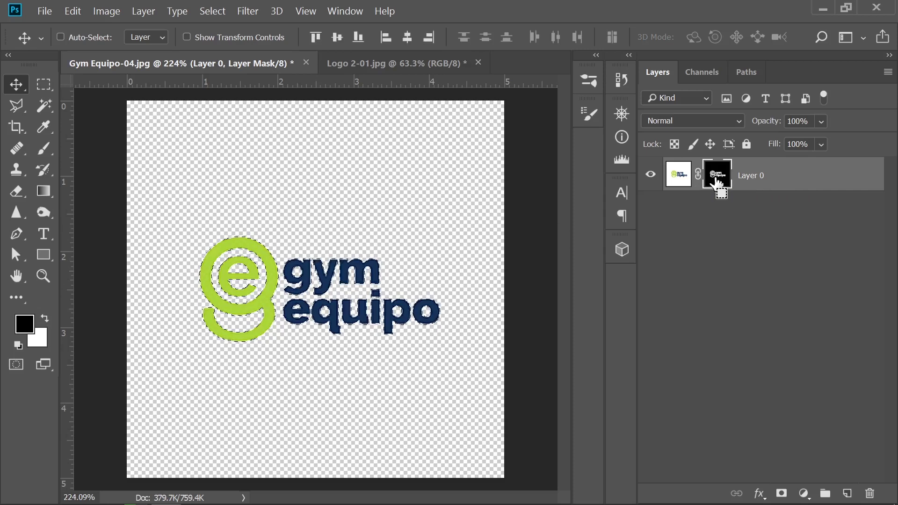
{"action": "key", "text": "ctrl"}
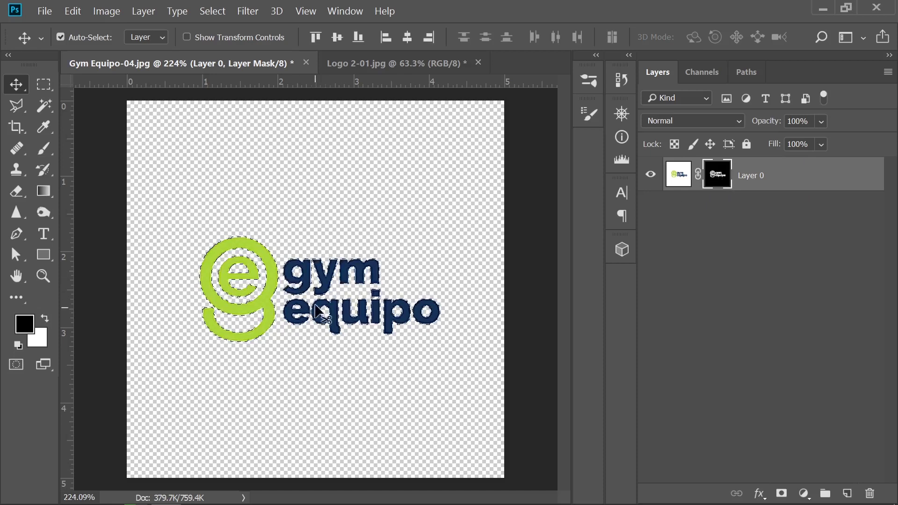
- Add a black Solid Color fill layer, Color Fill 1, masked to the logo outline
{"action": "left_click", "coordinate": [804, 494]}
{"action": "left_click", "coordinate": [789, 213]}
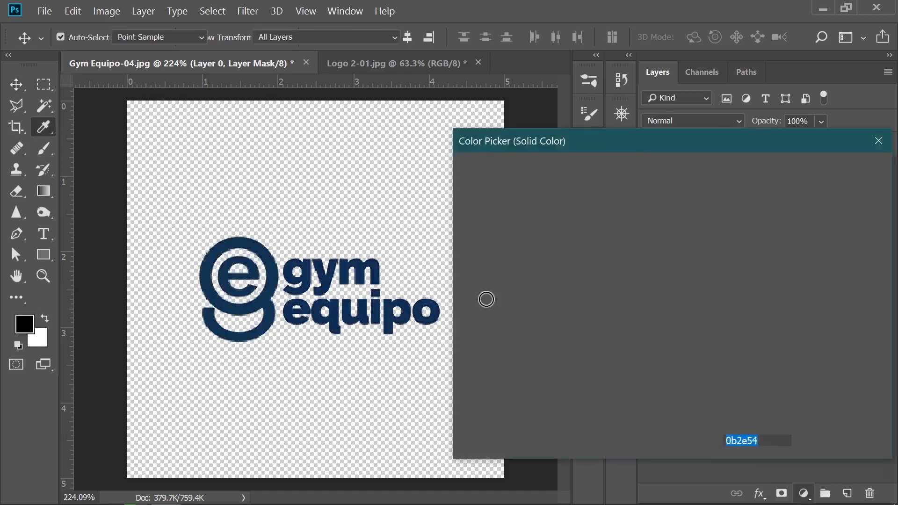
{"action": "left_click_drag", "start_coordinate": [478, 375], "coordinate": [452, 398]}
{"action": "mouse_move", "coordinate": [541, 315]}
{"action": "left_mouse_down"}
{"action": "mouse_move", "coordinate": [626, 277]}
{"action": "mouse_move", "coordinate": [643, 205]}
{"action": "mouse_move", "coordinate": [546, 258]}
{"action": "mouse_move", "coordinate": [604, 316]}
{"action": "mouse_move", "coordinate": [462, 388]}
{"action": "left_mouse_up"}
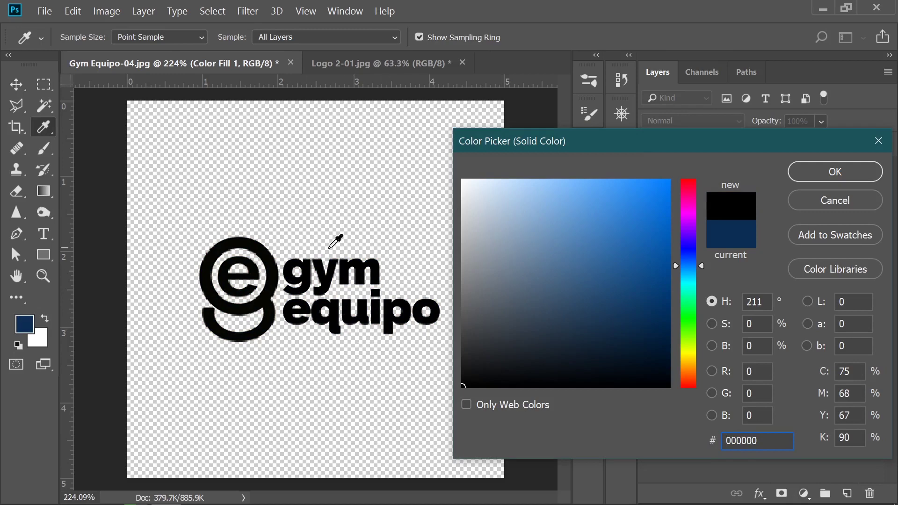
{"action": "left_click", "coordinate": [803, 174]}
{"action": "key", "text": "v"}
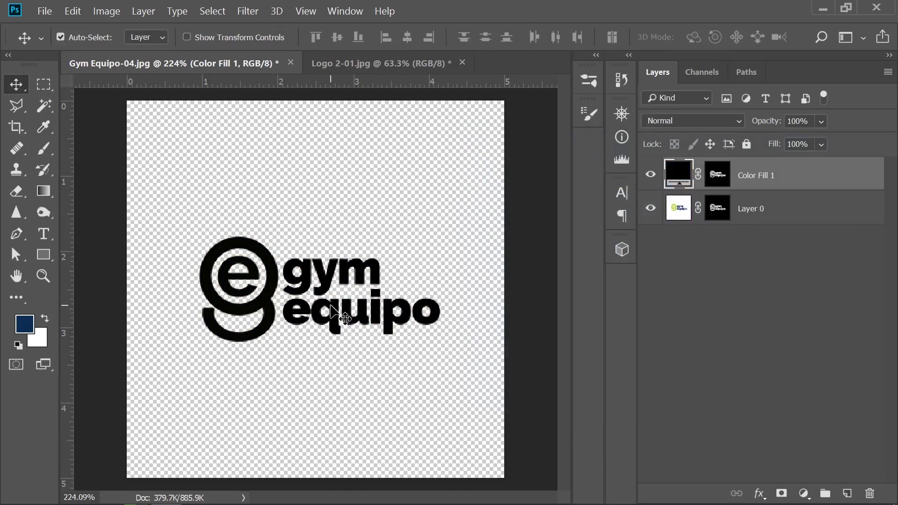
- Add a second Solid Color fill layer in teal 349379 over the logo selection
{"action": "left_click", "coordinate": [716, 184], "text": "ctrl"}
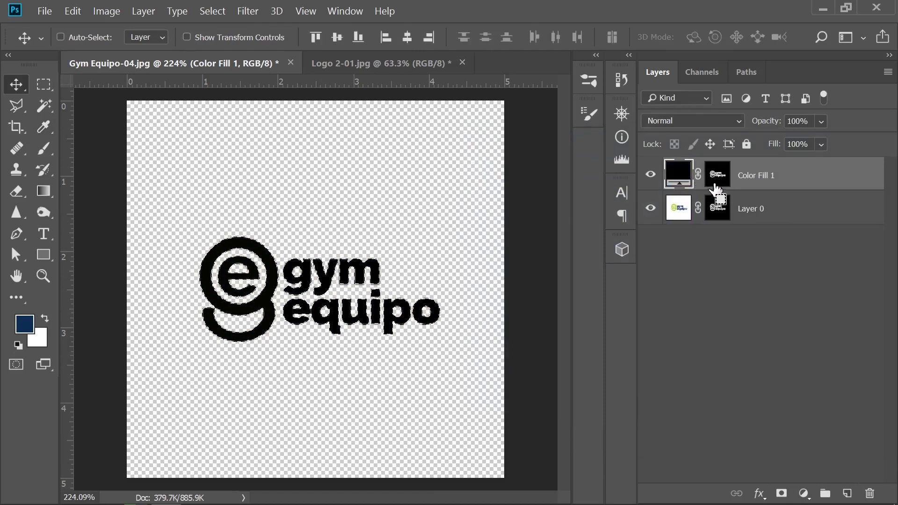
{"action": "left_click", "coordinate": [804, 494]}
{"action": "left_click", "coordinate": [795, 208]}
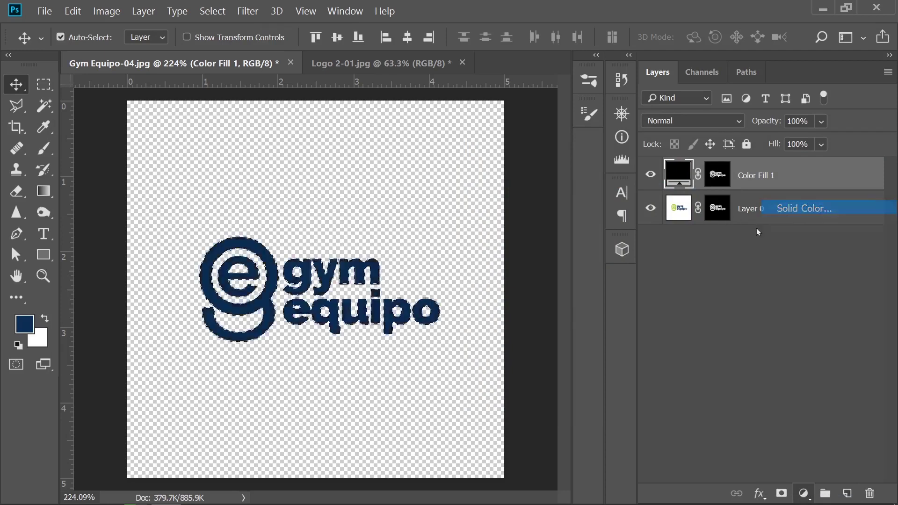
{"action": "left_click", "coordinate": [665, 251]}
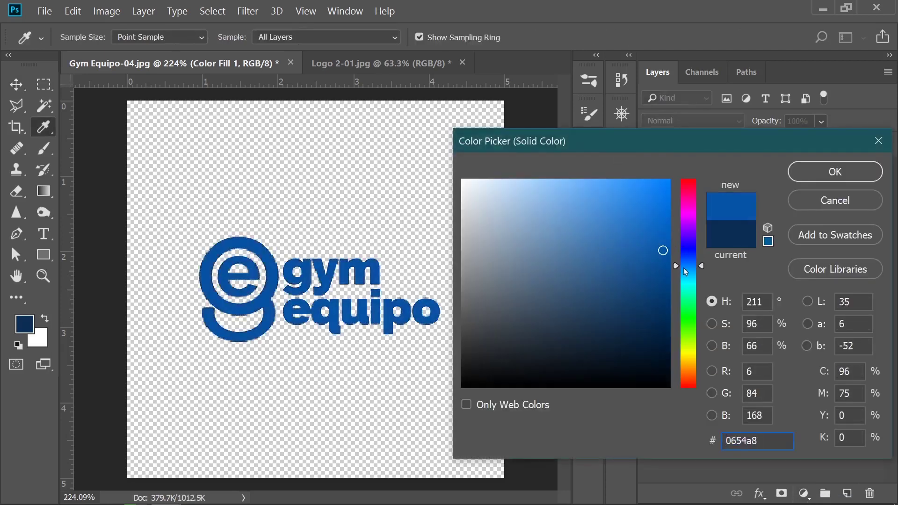
{"action": "left_click", "coordinate": [689, 313]}
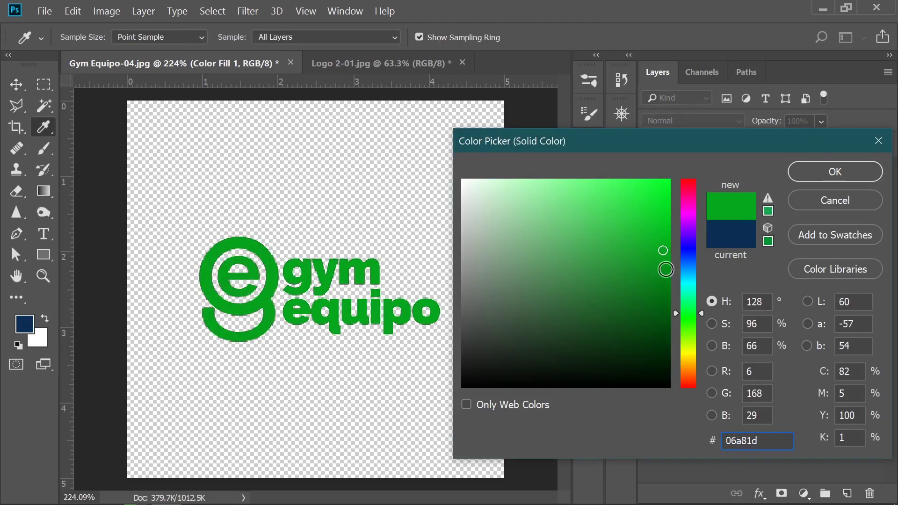
{"action": "left_click_drag", "start_coordinate": [691, 313], "coordinate": [691, 293]}
{"action": "mouse_move", "coordinate": [636, 261]}
{"action": "left_mouse_down"}
{"action": "mouse_move", "coordinate": [592, 203]}
{"action": "mouse_move", "coordinate": [618, 298]}
{"action": "left_mouse_up"}
{"action": "left_click", "coordinate": [821, 182]}
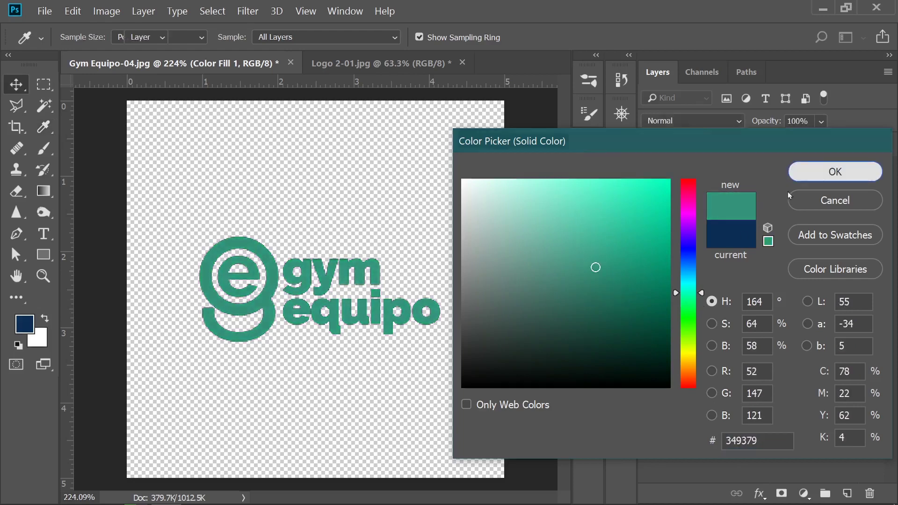
{"action": "key", "text": "v"}
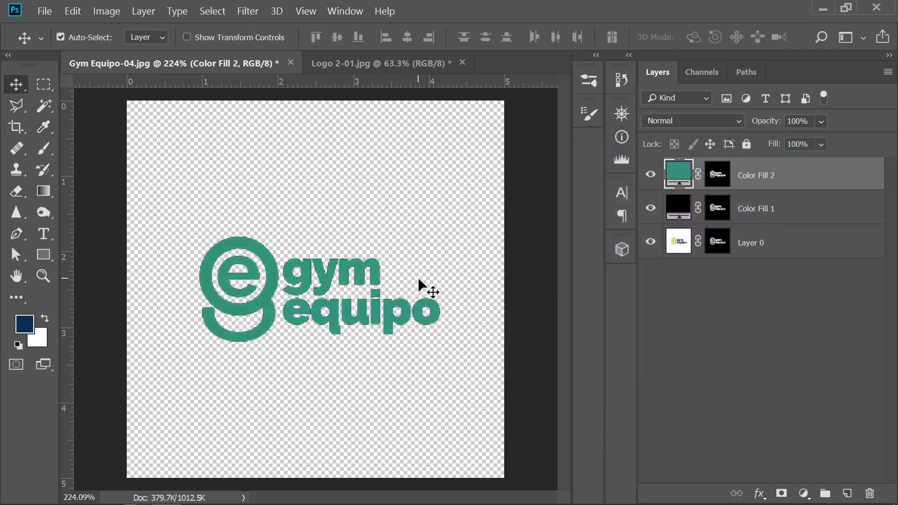
- Brush the teal off the gym equipo lettering on its mask, toggling the layer to compare
{"action": "left_click", "coordinate": [718, 182]}
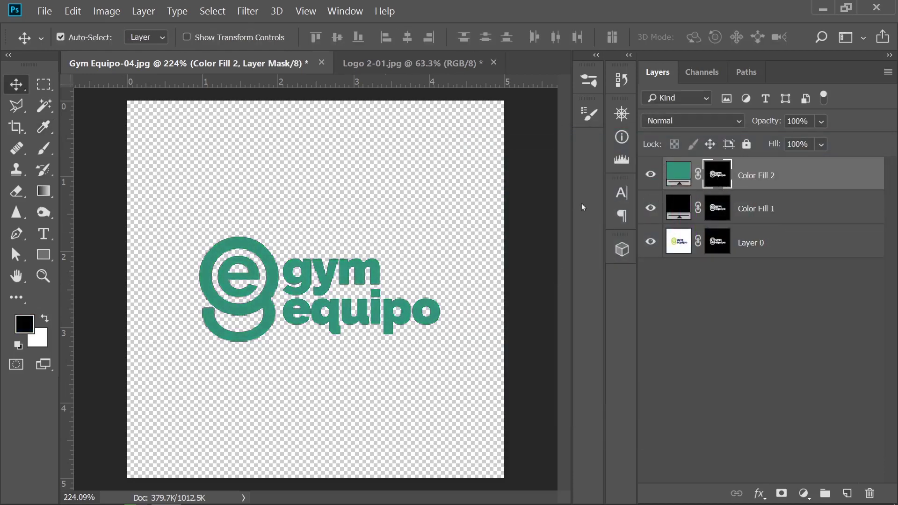
{"action": "left_click", "coordinate": [44, 149]}
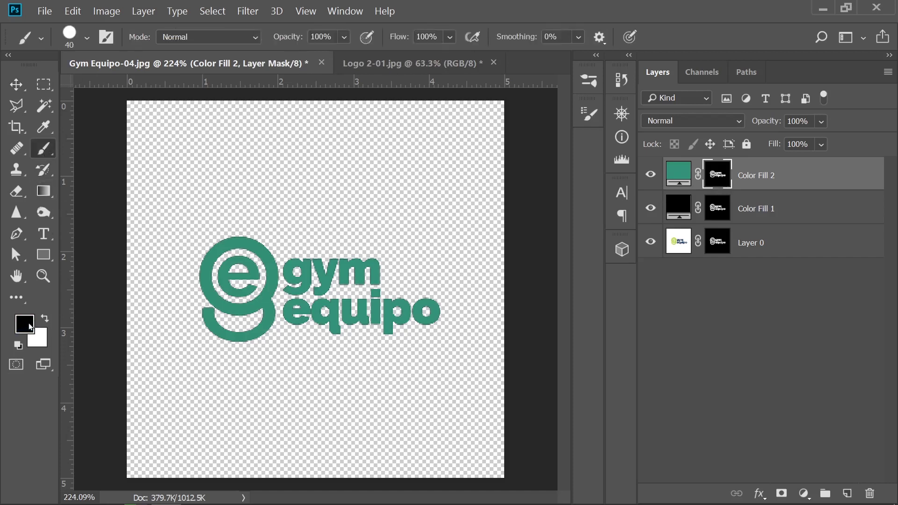
{"action": "mouse_move", "coordinate": [297, 280]}
{"action": "left_mouse_down"}
{"action": "mouse_move", "coordinate": [310, 298]}
{"action": "mouse_move", "coordinate": [326, 308]}
{"action": "mouse_move", "coordinate": [398, 302]}
{"action": "mouse_move", "coordinate": [434, 320]}
{"action": "mouse_move", "coordinate": [355, 328]}
{"action": "mouse_move", "coordinate": [314, 323]}
{"action": "mouse_move", "coordinate": [285, 311]}
{"action": "left_mouse_up"}
{"action": "left_click", "coordinate": [16, 84]}
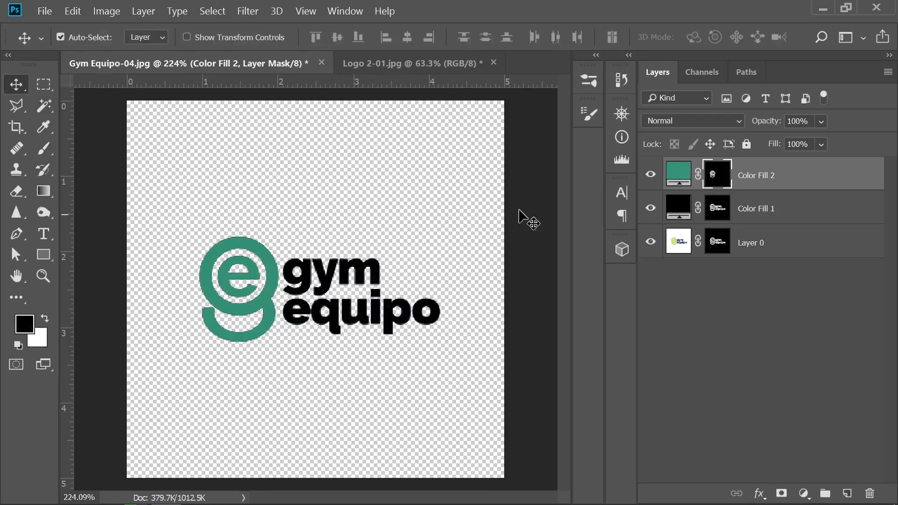
{"action": "left_click", "coordinate": [650, 175]}
{"action": "left_click", "coordinate": [650, 175]}
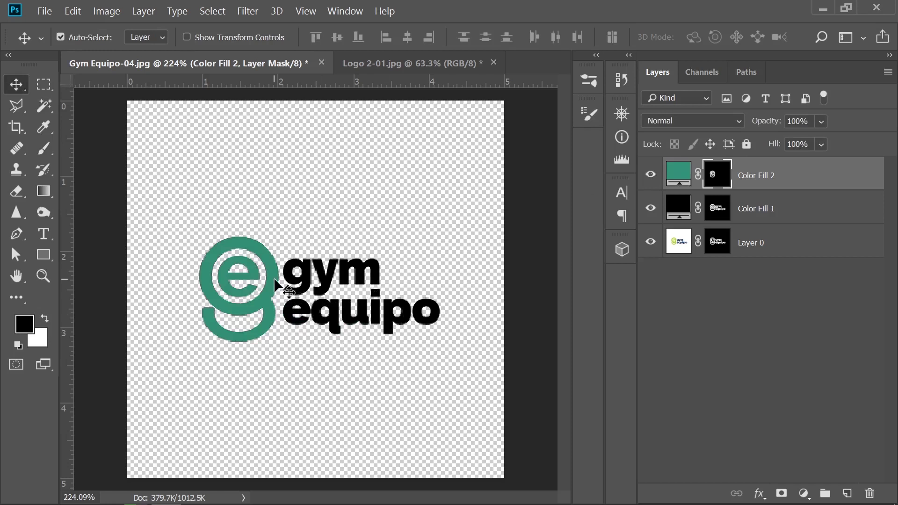
{"action": "left_click", "coordinate": [650, 174]}
{"action": "left_click", "coordinate": [651, 175]}
{"action": "left_click", "coordinate": [674, 181]}
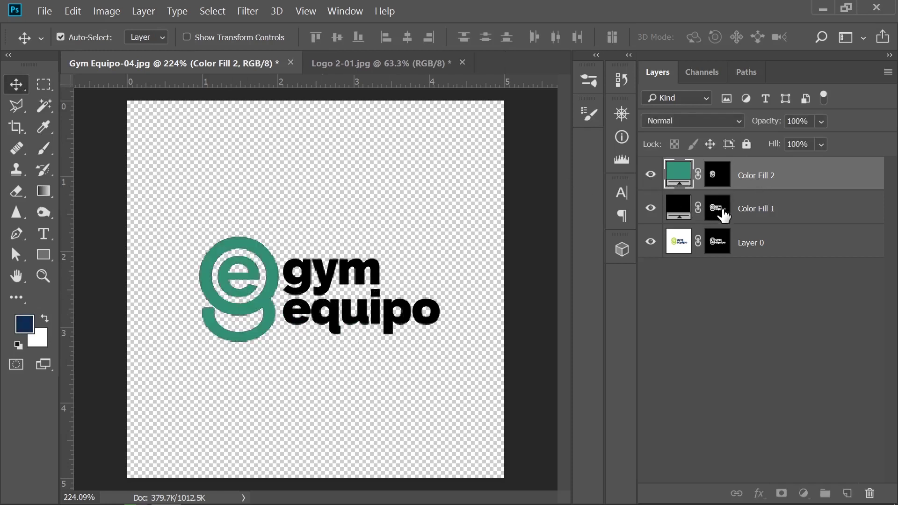
{"action": "left_click", "coordinate": [718, 209]}
- Add a third Solid Color fill layer set to orange ba5800
{"action": "left_click", "coordinate": [803, 495]}
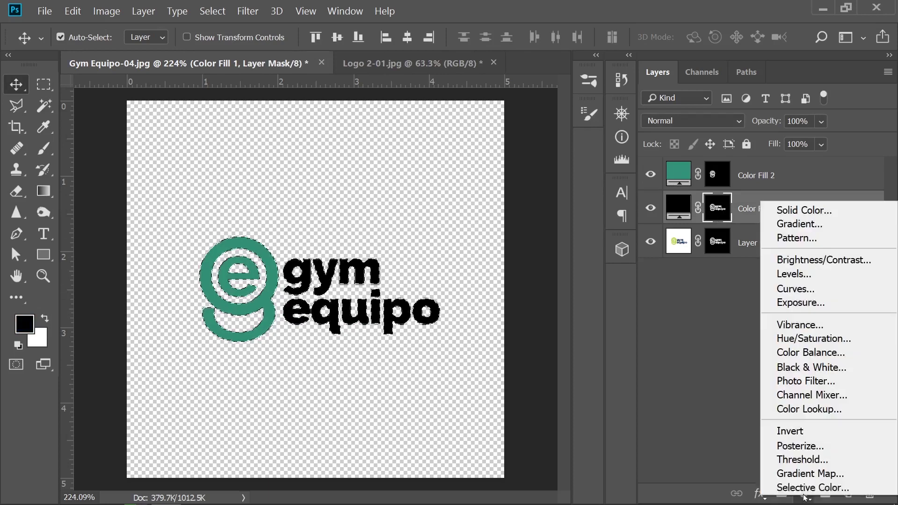
{"action": "left_click", "coordinate": [791, 206]}
{"action": "left_click_drag", "start_coordinate": [693, 279], "coordinate": [690, 352]}
{"action": "left_click", "coordinate": [672, 207]}
{"action": "left_click_drag", "start_coordinate": [673, 207], "coordinate": [666, 207]}
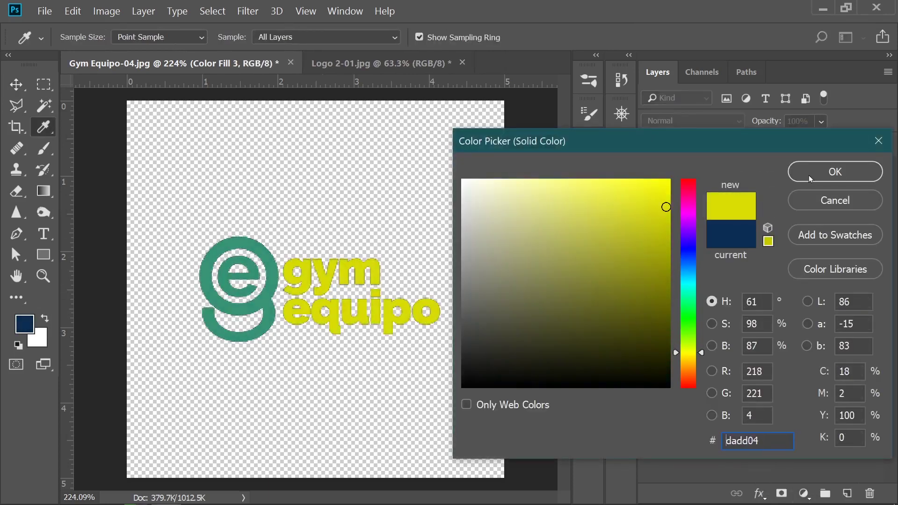
{"action": "left_click_drag", "start_coordinate": [699, 350], "coordinate": [693, 371]}
{"action": "mouse_move", "coordinate": [646, 298]}
{"action": "left_mouse_down"}
{"action": "mouse_move", "coordinate": [676, 262]}
{"action": "mouse_move", "coordinate": [683, 234]}
{"action": "mouse_move", "coordinate": [675, 206]}
{"action": "mouse_move", "coordinate": [676, 232]}
{"action": "left_mouse_up"}
{"action": "left_click", "coordinate": [817, 176]}
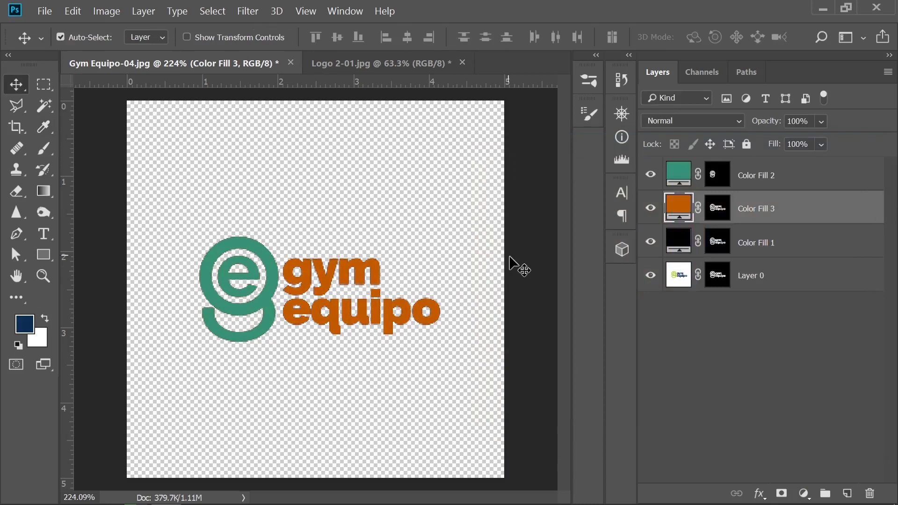
- Hide Color Fill 2 and paint black on the orange mask to clear the fringe by the g
{"action": "left_click", "coordinate": [719, 215]}
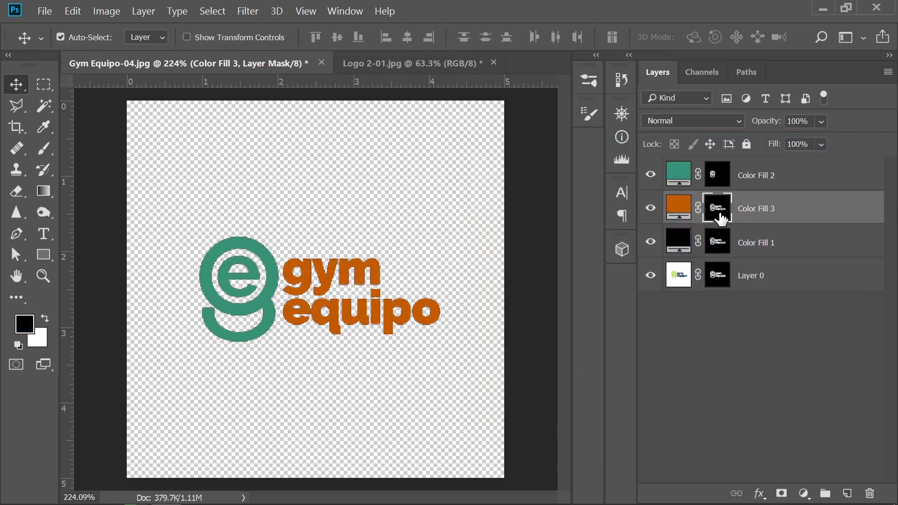
{"action": "left_click", "coordinate": [43, 149]}
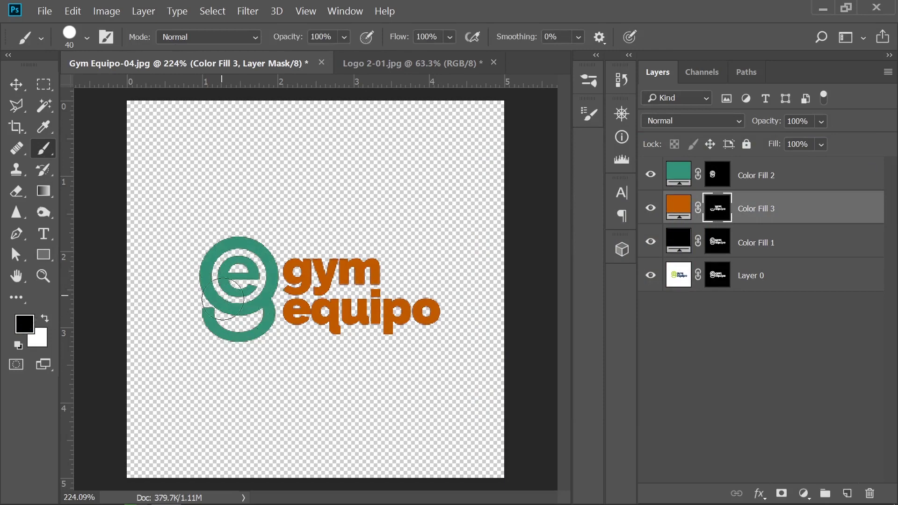
{"action": "left_click", "coordinate": [651, 175]}
{"action": "mouse_move", "coordinate": [231, 290]}
{"action": "left_mouse_down"}
{"action": "mouse_move", "coordinate": [265, 262]}
{"action": "mouse_move", "coordinate": [243, 304]}
{"action": "mouse_move", "coordinate": [236, 269]}
{"action": "left_mouse_up"}
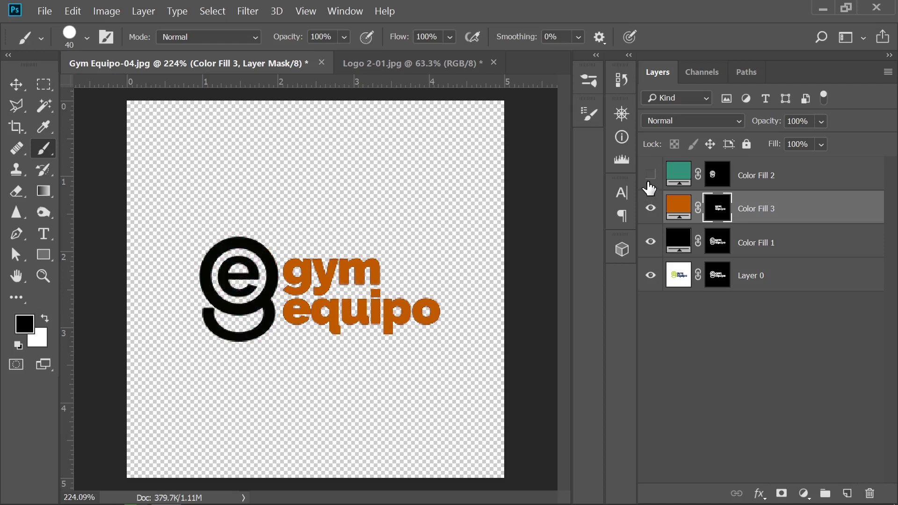
- Compare the fill layers, then hide Color Fill 1, 2 and 3 and select Layer 0
{"action": "left_click", "coordinate": [651, 208]}
{"action": "left_click", "coordinate": [651, 208]}
{"action": "left_click", "coordinate": [651, 174]}
{"action": "left_click", "coordinate": [650, 208]}
{"action": "left_click", "coordinate": [651, 174]}
{"action": "left_click", "coordinate": [651, 208]}
{"action": "left_click", "coordinate": [651, 175]}
{"action": "left_click", "coordinate": [651, 174]}
{"action": "left_click", "coordinate": [650, 208]}
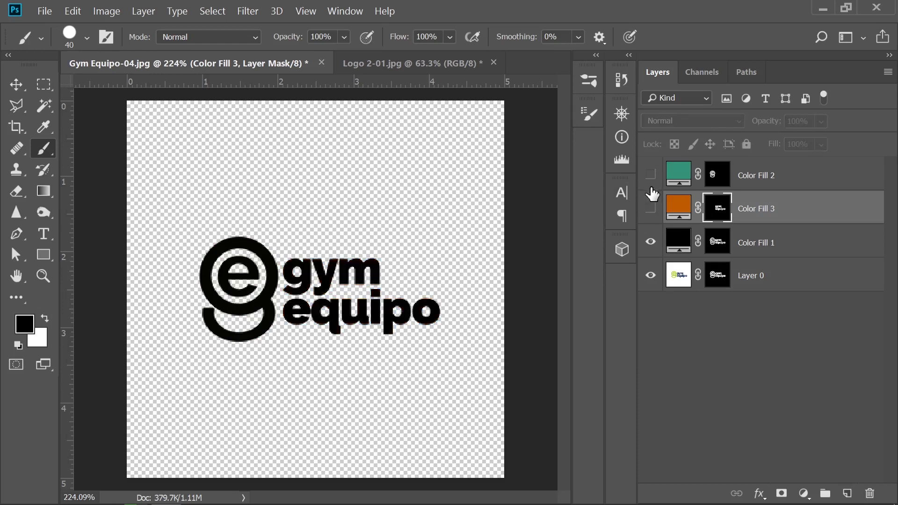
{"action": "left_click", "coordinate": [676, 280]}
{"action": "left_click", "coordinate": [651, 241]}
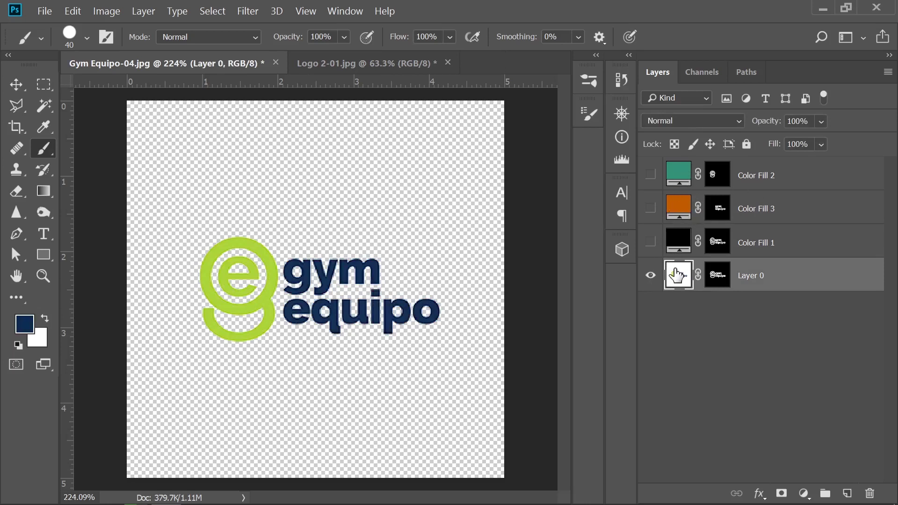
- Sample the logo's lime green with the Eyedropper and make Color Fill 2 visible again
{"action": "left_click", "coordinate": [43, 128]}
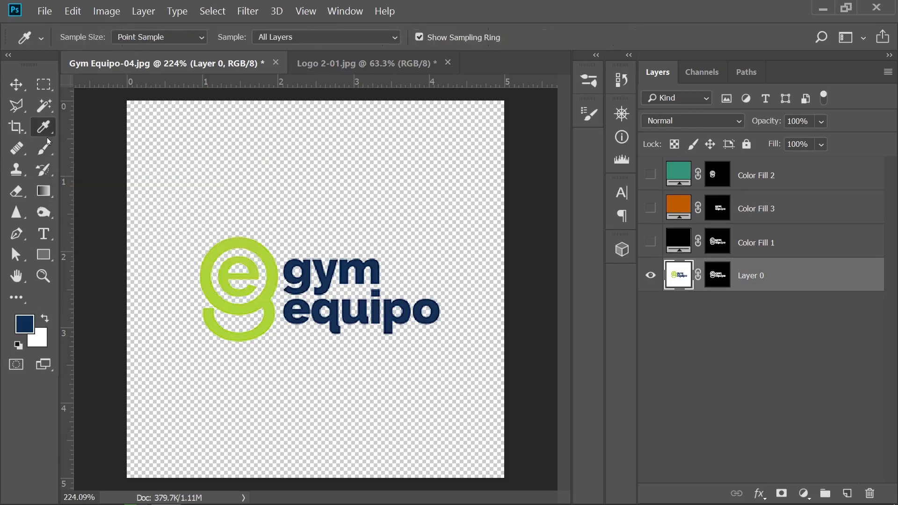
{"action": "left_click", "coordinate": [273, 267]}
{"action": "left_click", "coordinate": [651, 175]}
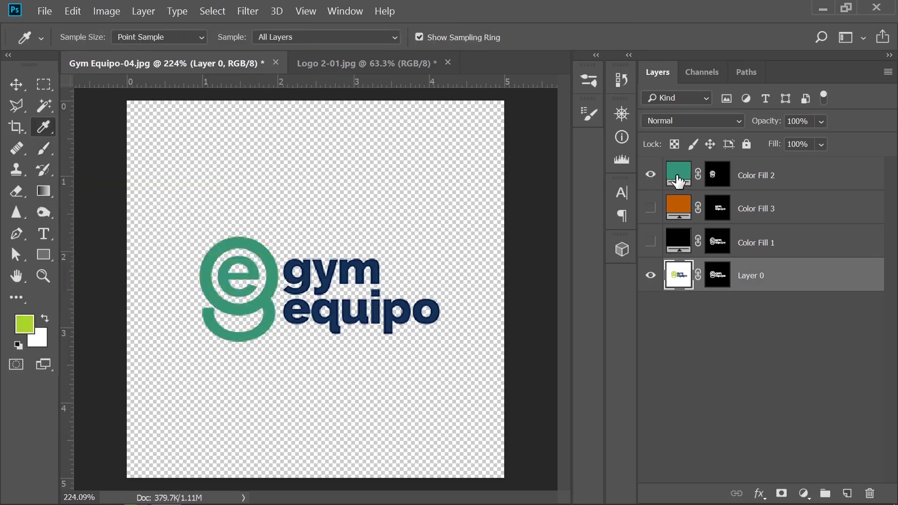
{"action": "double_click", "coordinate": [679, 174]}
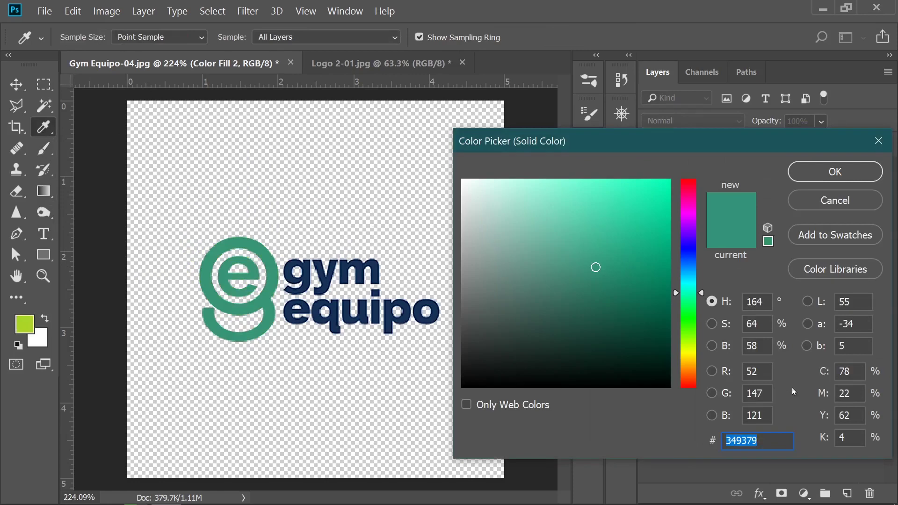
{"action": "type", "text": "Matthew."}
{"action": "left_click", "coordinate": [820, 205]}
- Copy the sampled hex aad526 into Color Fill 2's colour, then sample the navy lettering
{"action": "left_click", "coordinate": [24, 324]}
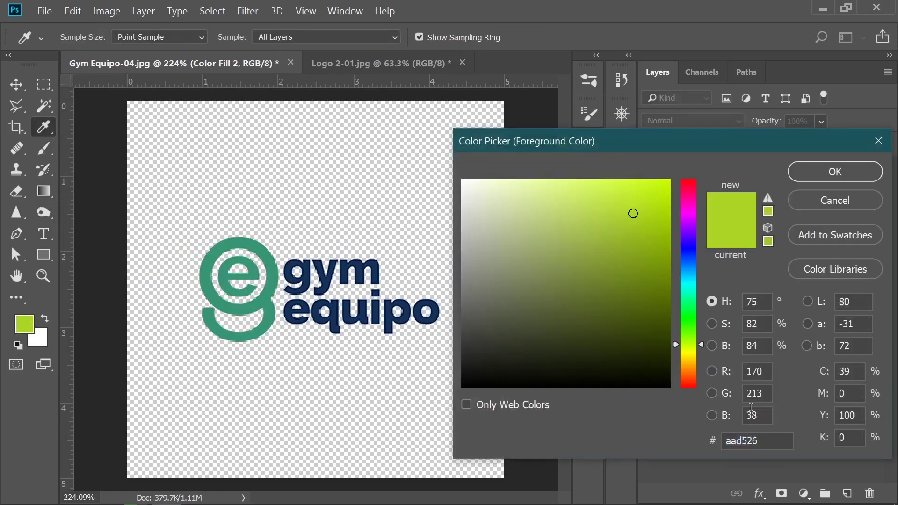
{"action": "left_click", "coordinate": [763, 438]}
{"action": "key", "text": "ctrl+c"}
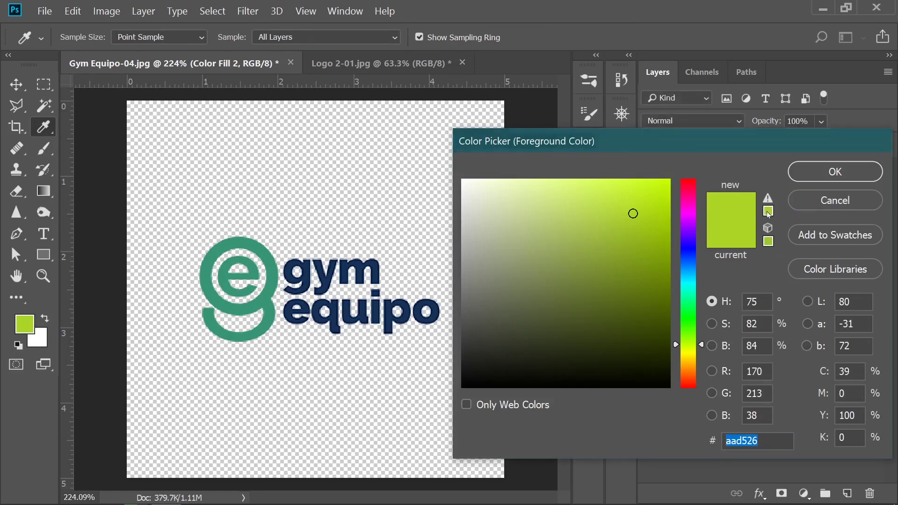
{"action": "left_click", "coordinate": [801, 208]}
{"action": "double_click", "coordinate": [674, 174]}
{"action": "key", "text": "ctrl+v"}
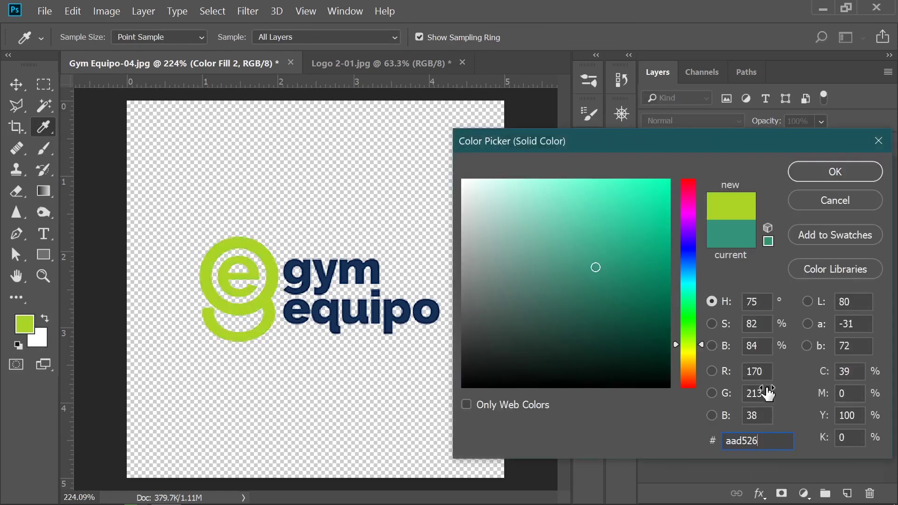
{"action": "left_click", "coordinate": [800, 172]}
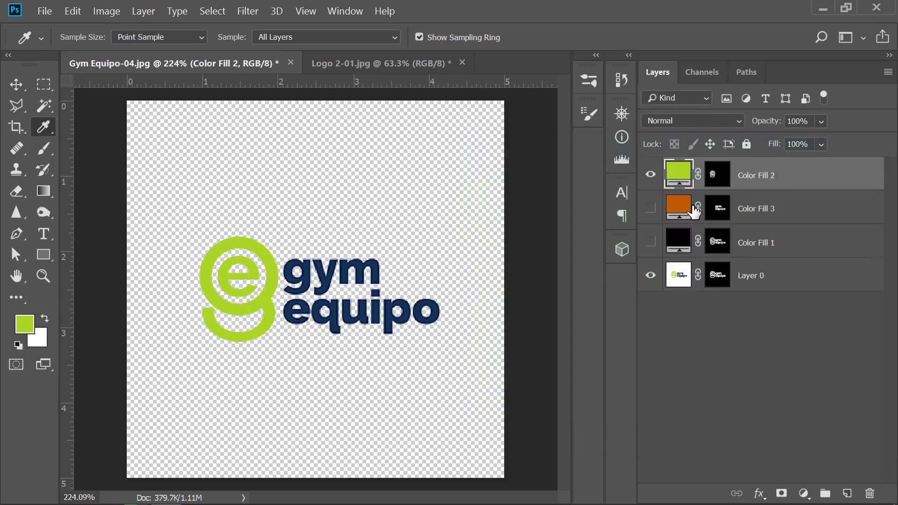
{"action": "left_click", "coordinate": [412, 307]}
- Copy the sampled navy hex 0b2e54 and paste it as Color Fill 3's colour
{"action": "left_click", "coordinate": [28, 331]}
{"action": "left_click_drag", "start_coordinate": [760, 439], "coordinate": [680, 444]}
{"action": "key", "text": "ctrl+c"}
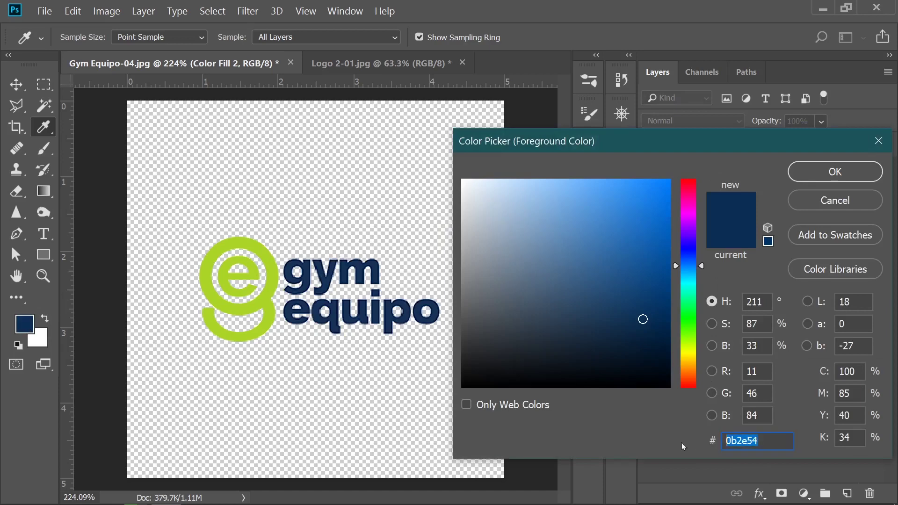
{"action": "left_click", "coordinate": [809, 204]}
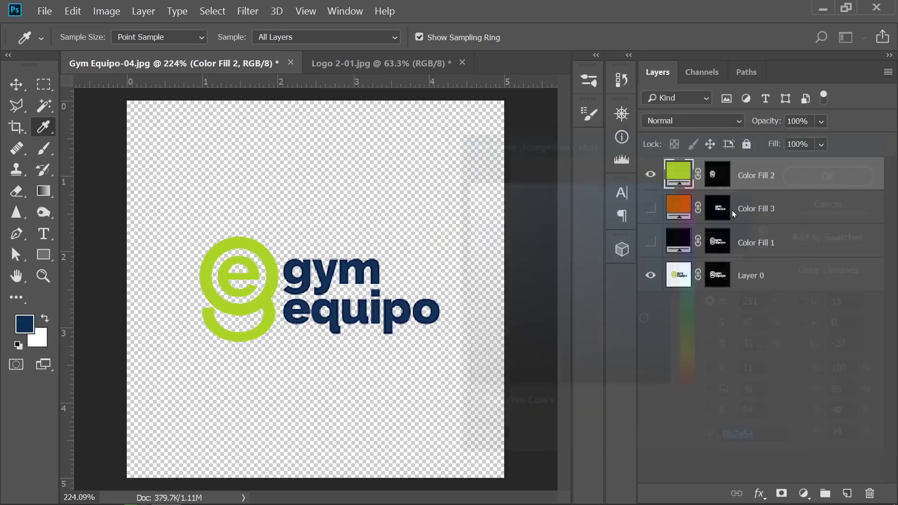
{"action": "double_click", "coordinate": [684, 207]}
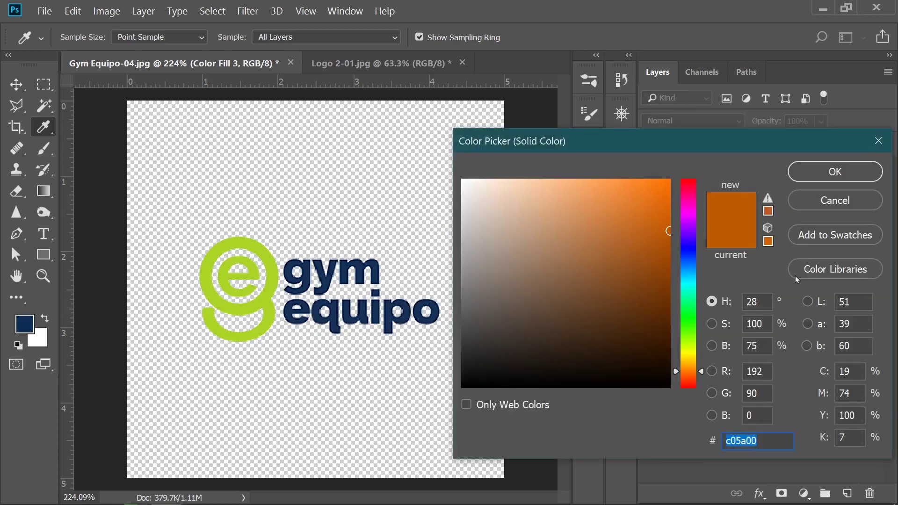
{"action": "left_click", "coordinate": [807, 204]}
{"action": "double_click", "coordinate": [681, 210]}
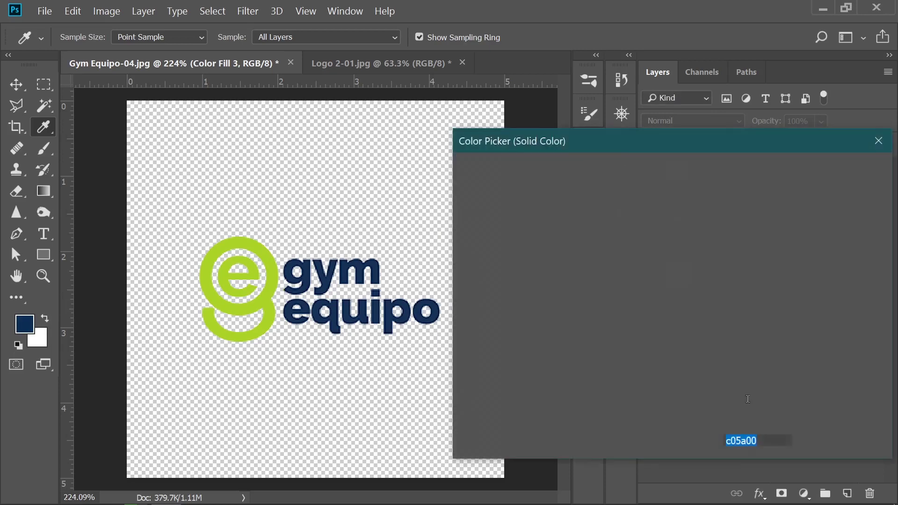
{"action": "key", "text": "ctrl+v"}
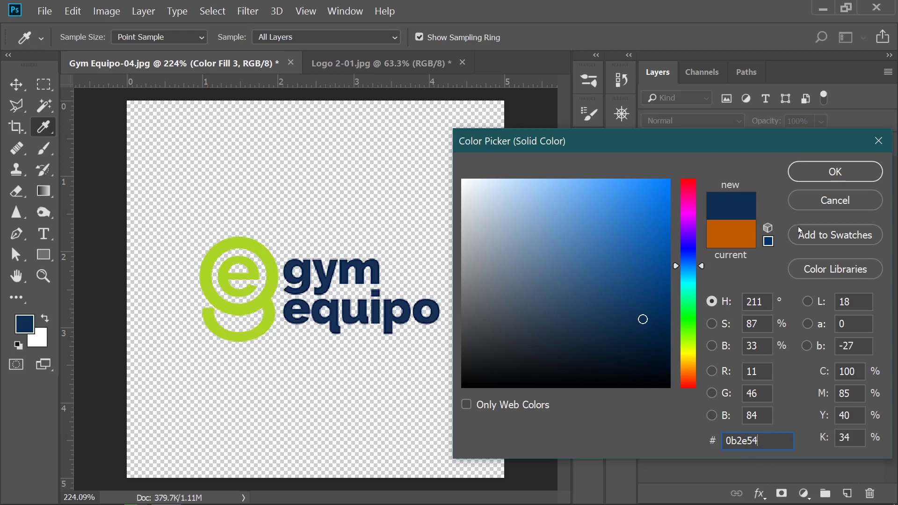
{"action": "left_click", "coordinate": [801, 178]}
- Hide Layer 0 and the black Color Fill 1, leaving only the lime and navy fills visible
{"action": "left_click", "coordinate": [651, 210]}
{"action": "left_click", "coordinate": [651, 209]}
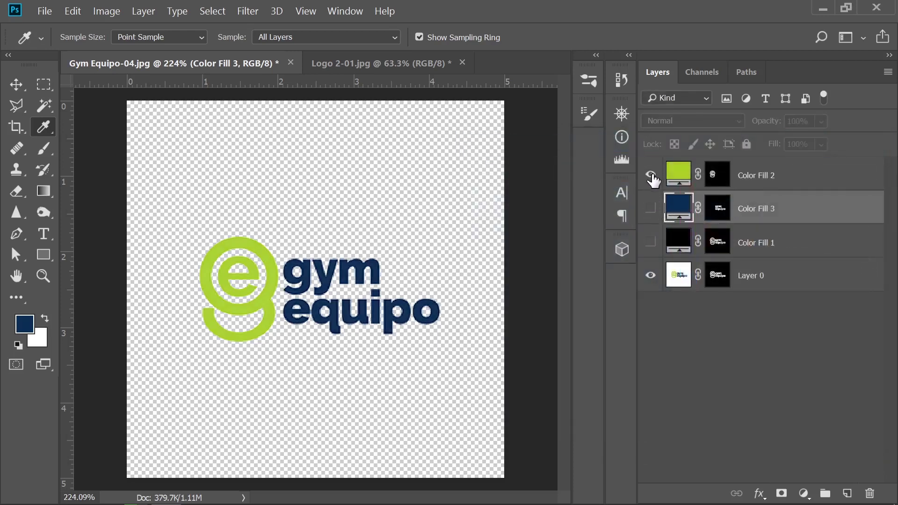
{"action": "left_click", "coordinate": [653, 244]}
{"action": "left_click", "coordinate": [652, 276]}
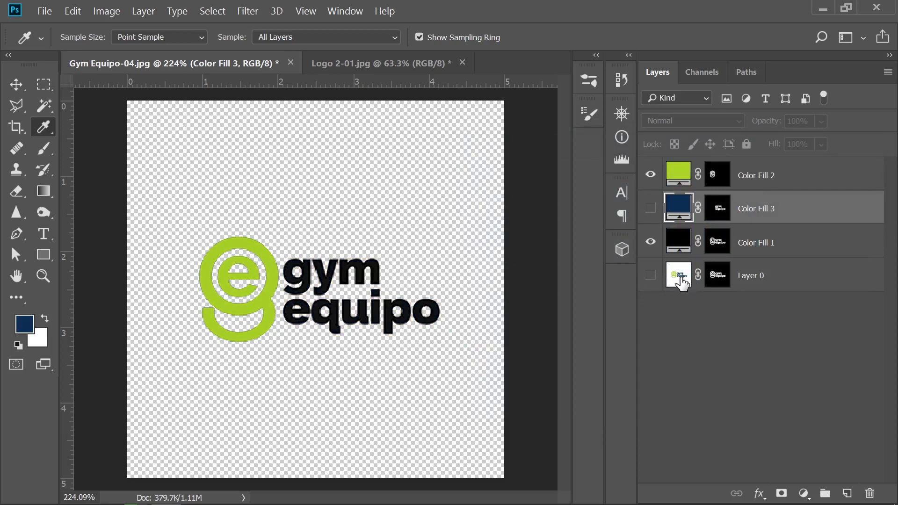
{"action": "left_click", "coordinate": [650, 242]}
{"action": "left_click", "coordinate": [650, 208]}
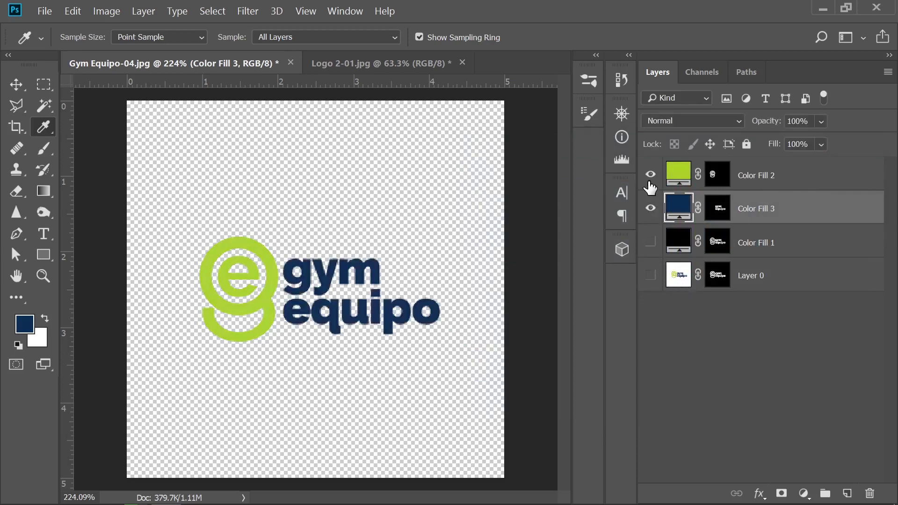
- Toggle the lime and navy fills to compare, ending with only black Color Fill 1 shown
{"action": "left_click", "coordinate": [651, 175]}
{"action": "left_click", "coordinate": [651, 208]}
{"action": "left_click", "coordinate": [650, 208]}
{"action": "left_click", "coordinate": [651, 176]}
{"action": "left_click", "coordinate": [650, 175]}
{"action": "left_click", "coordinate": [650, 176]}
{"action": "left_click", "coordinate": [651, 208]}
{"action": "left_click", "coordinate": [651, 243]}
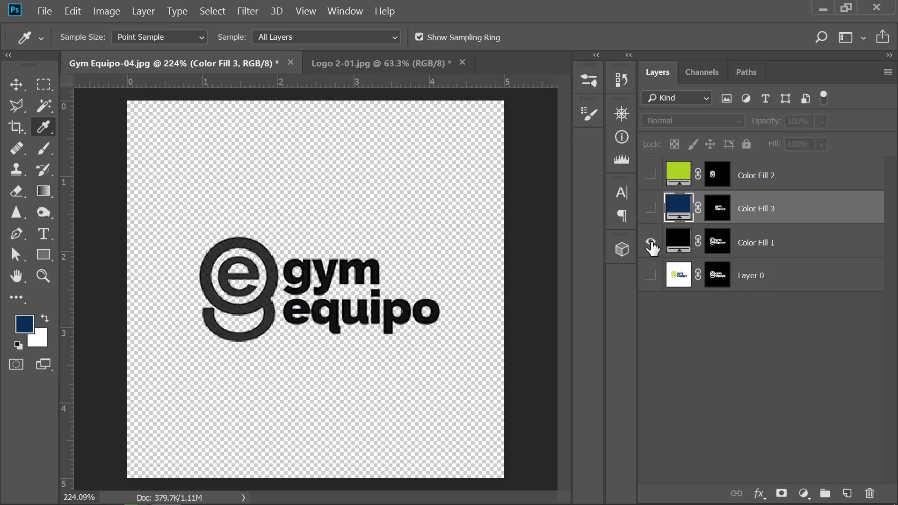
- Add a white Solid Color fill, Color Fill 4, above Layer 0
{"action": "left_click", "coordinate": [715, 276]}
{"action": "left_click", "coordinate": [805, 493]}
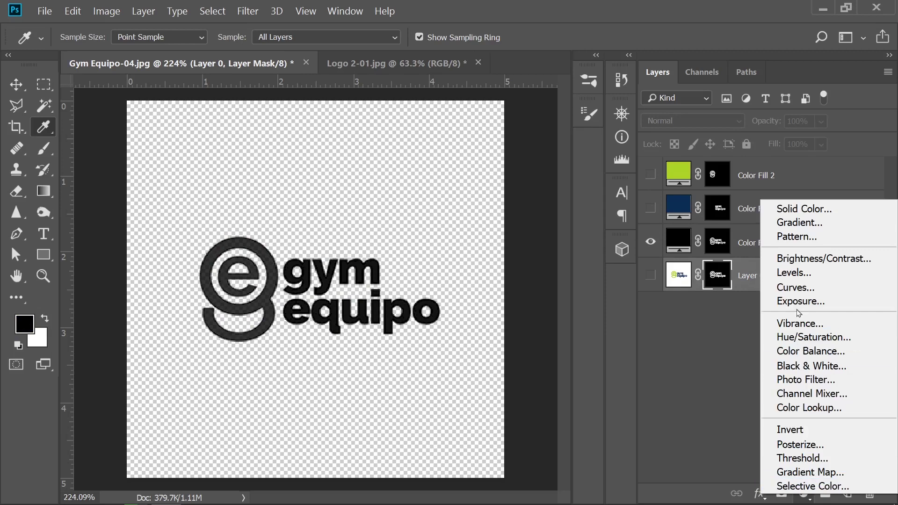
{"action": "left_click", "coordinate": [793, 213]}
{"action": "left_click_drag", "start_coordinate": [493, 201], "coordinate": [463, 180]}
{"action": "left_click", "coordinate": [821, 177]}
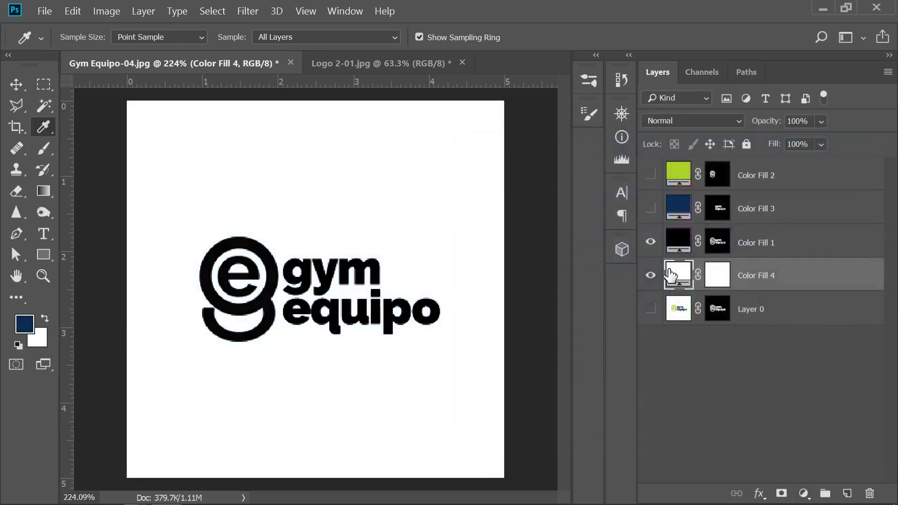
- Hide black Color Fill 1 and show the navy and lime fills over the white background
{"action": "left_click", "coordinate": [650, 276]}
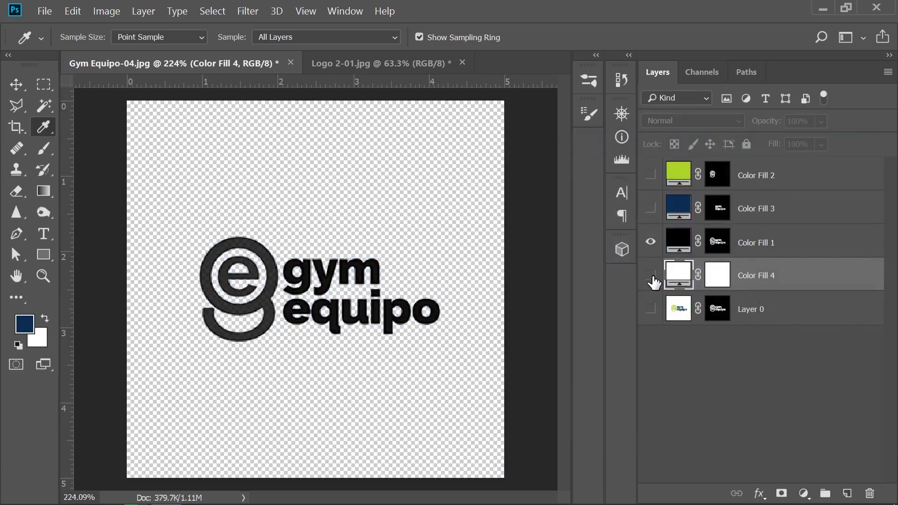
{"action": "left_click", "coordinate": [650, 275]}
{"action": "left_click", "coordinate": [651, 242]}
{"action": "left_click", "coordinate": [650, 242]}
{"action": "left_click", "coordinate": [651, 209]}
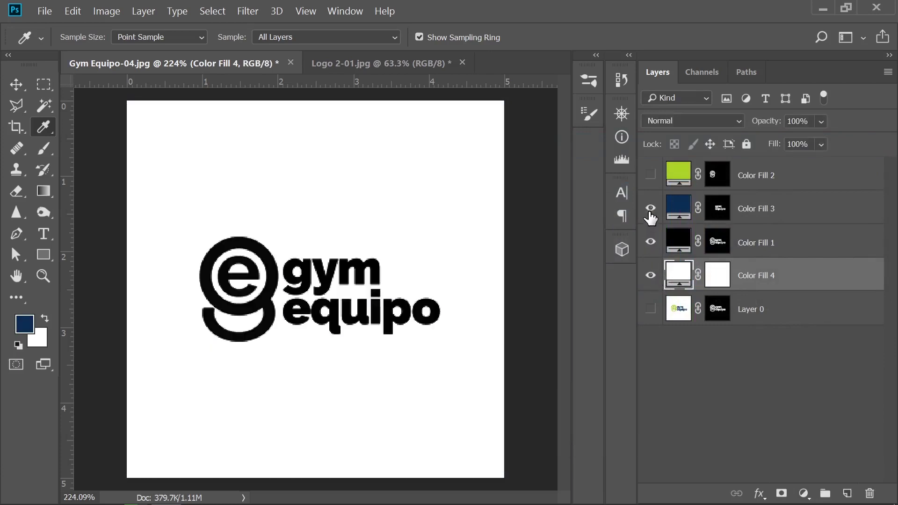
{"action": "left_click", "coordinate": [651, 242]}
{"action": "left_click", "coordinate": [651, 175]}
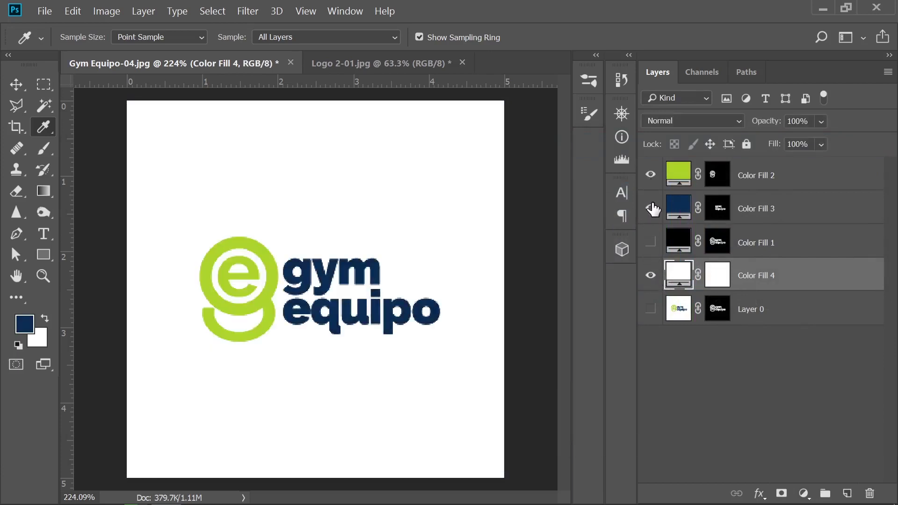
- Change Color Fill 2's lime colour to orange d56c26 for the e-and-g mark
{"action": "double_click", "coordinate": [678, 173]}
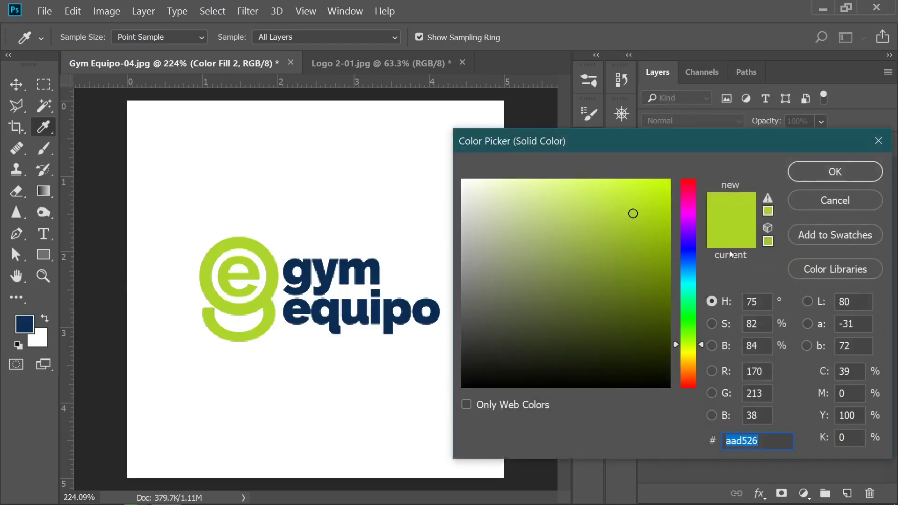
{"action": "left_click", "coordinate": [798, 206]}
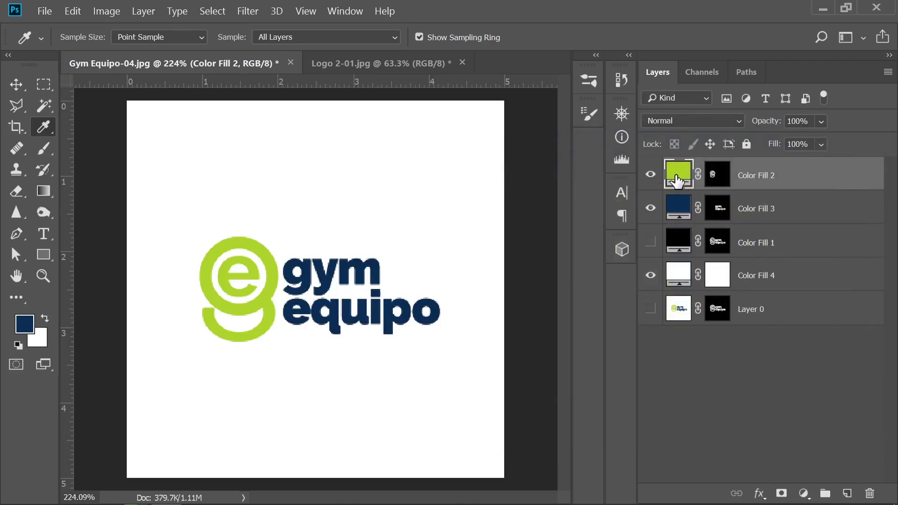
{"action": "double_click", "coordinate": [677, 177]}
{"action": "left_click_drag", "start_coordinate": [692, 375], "coordinate": [693, 372]}
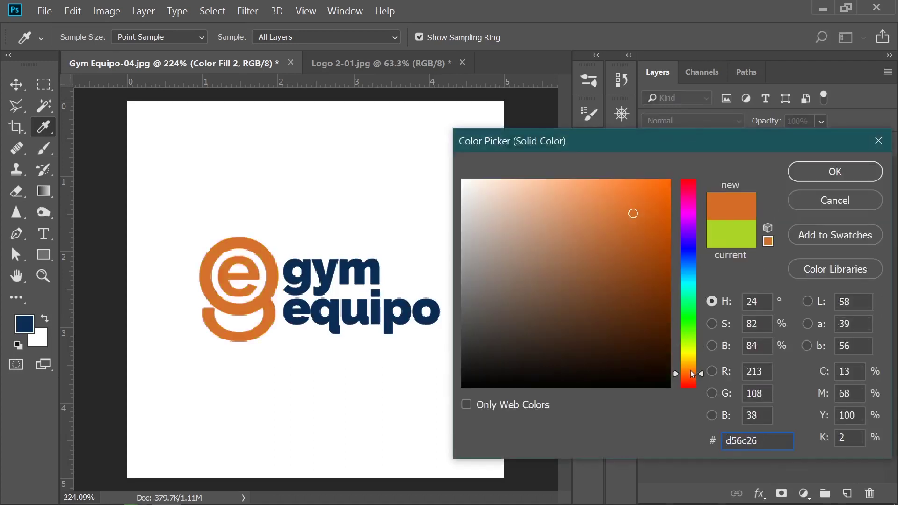
{"action": "left_click", "coordinate": [796, 177]}
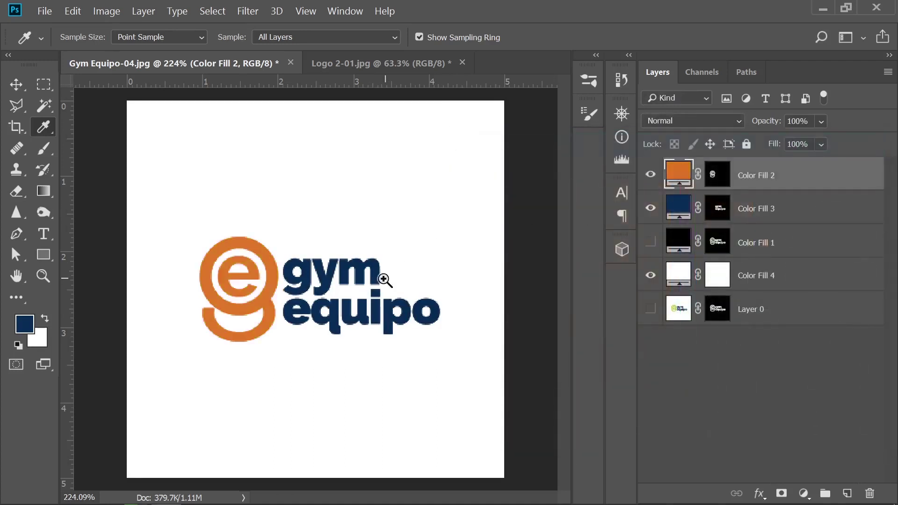
{"action": "scroll", "coordinate": [391, 262], "scroll_direction": "down", "scroll_amount": 4}
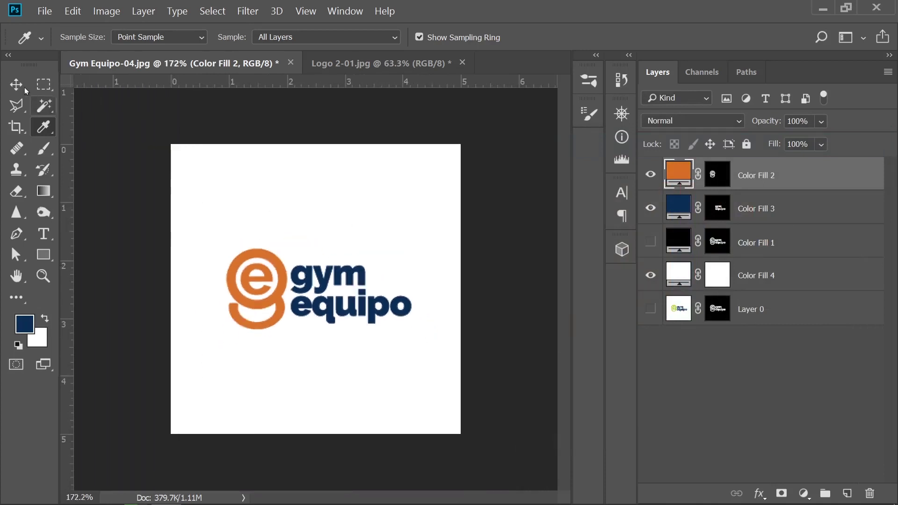
{"action": "left_click", "coordinate": [28, 89]}
- Hide the white Color Fill 4 so the orange-and-navy logo shows on transparency
{"action": "scroll", "coordinate": [368, 272], "scroll_direction": "up", "scroll_amount": 1}
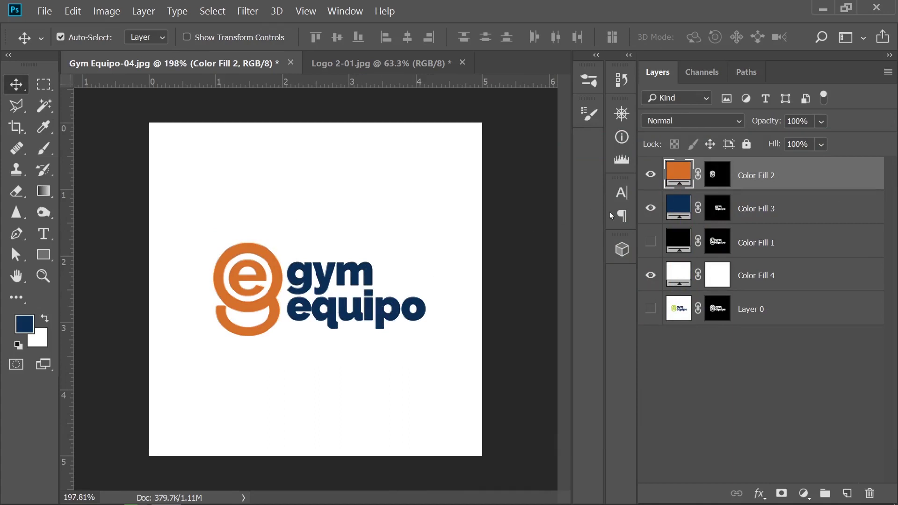
{"action": "left_click", "coordinate": [650, 275]}
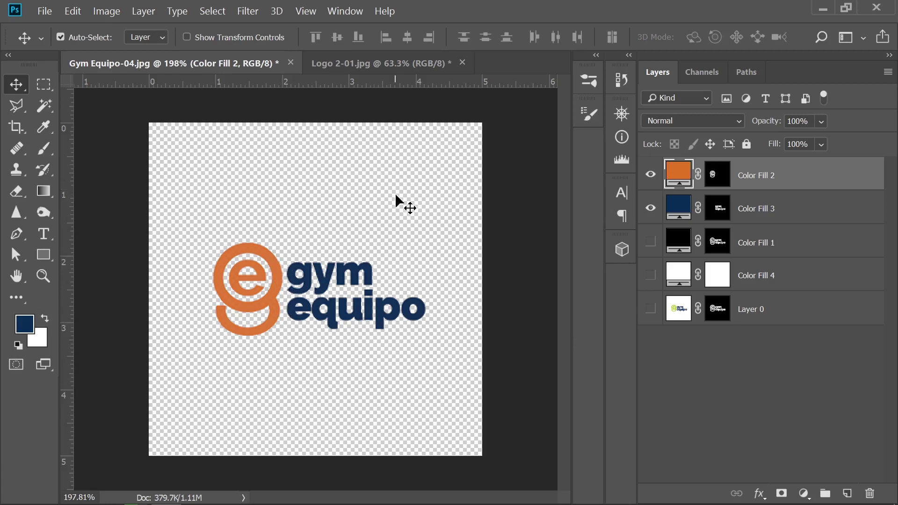
- Switch to Logo 2-01.jpg, fit it on screen, and unlock its Background into Layer 0
{"action": "left_click", "coordinate": [341, 65]}
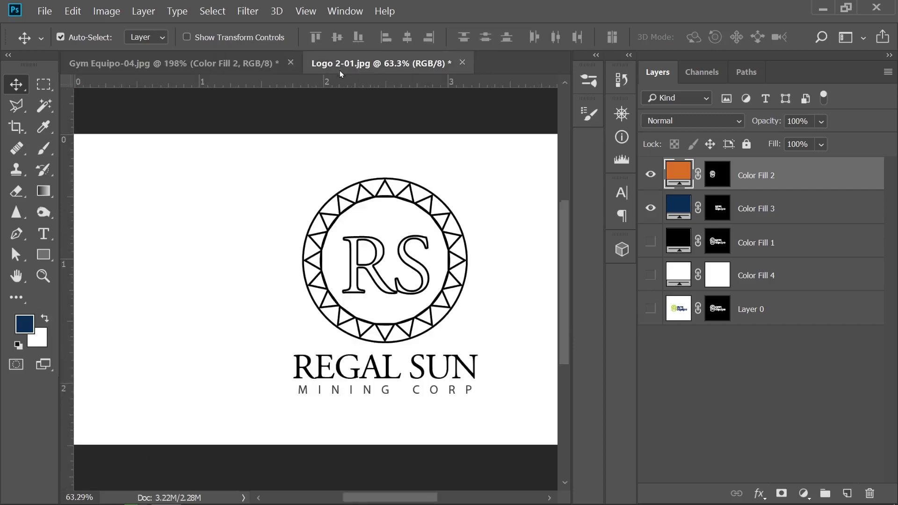
{"action": "key", "text": "ctrl+space"}
{"action": "left_click_drag", "start_coordinate": [472, 236], "coordinate": [365, 290]}
{"action": "key", "text": "ctrl+0"}
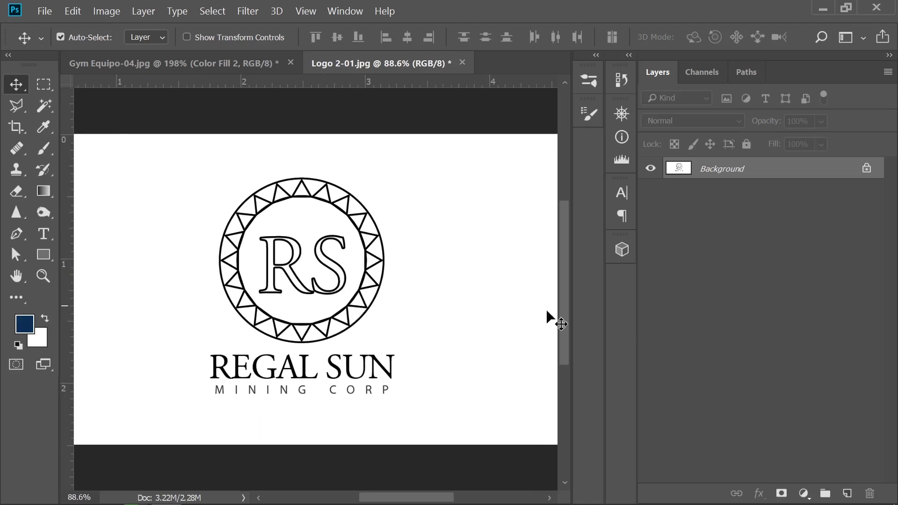
{"action": "left_click", "coordinate": [867, 169]}
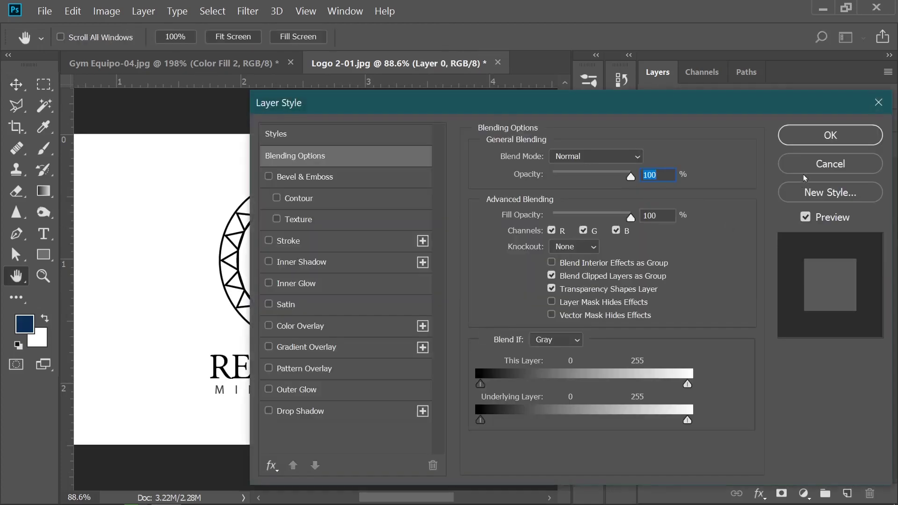
{"action": "left_click", "coordinate": [810, 167]}
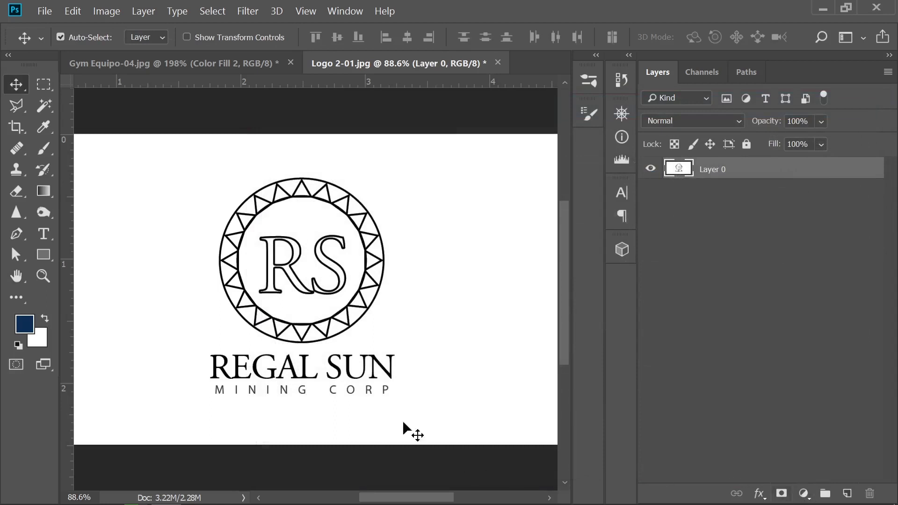
- Add a dark olive Solid Color layer, Color Fill 1, and move it beneath Layer 0
{"action": "left_click", "coordinate": [804, 494]}
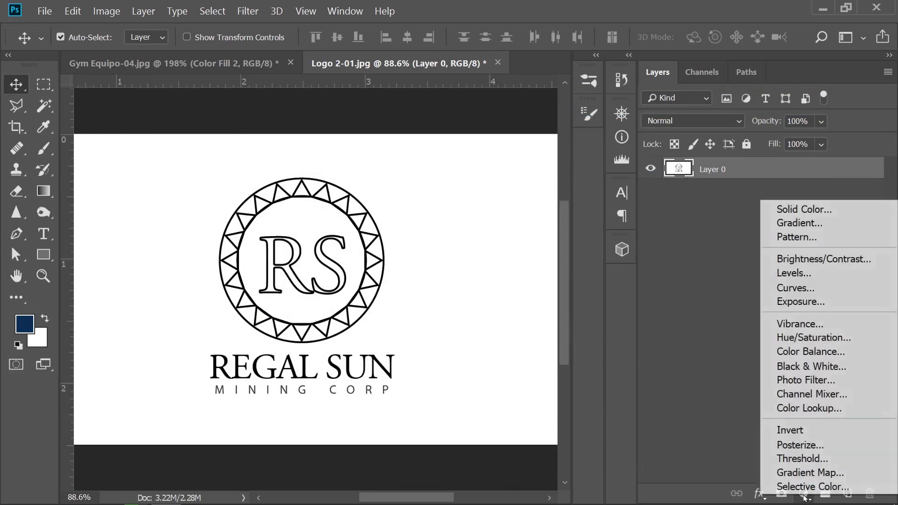
{"action": "left_click", "coordinate": [784, 213]}
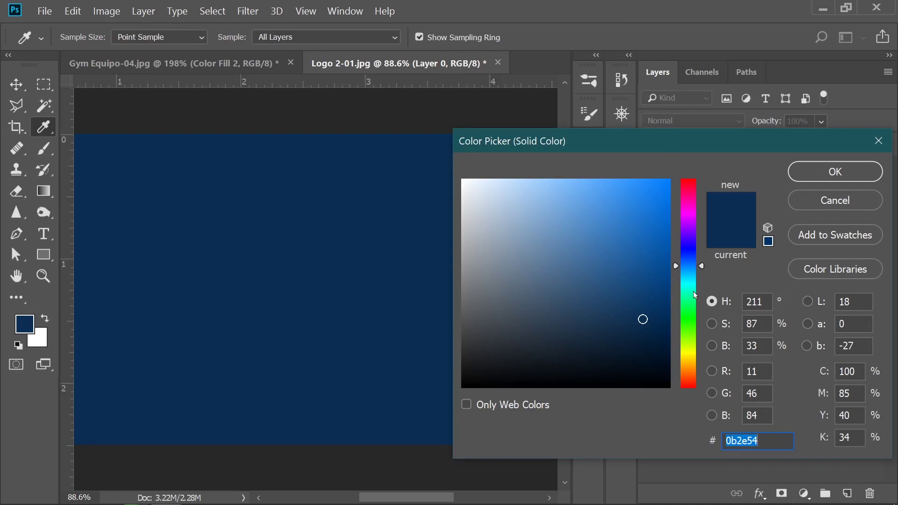
{"action": "left_click", "coordinate": [691, 358]}
{"action": "left_click_drag", "start_coordinate": [653, 331], "coordinate": [664, 327]}
{"action": "left_click", "coordinate": [807, 179]}
{"action": "left_click_drag", "start_coordinate": [744, 174], "coordinate": [696, 201]}
{"action": "left_click", "coordinate": [790, 177]}
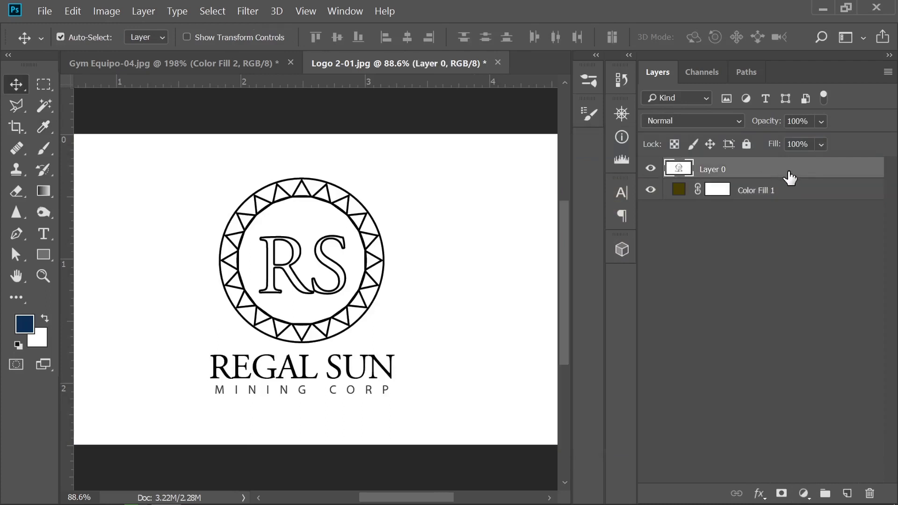
- Drag Layer 0's This Layer white Blend If slider down and split it to 51/97
{"action": "double_click", "coordinate": [788, 175]}
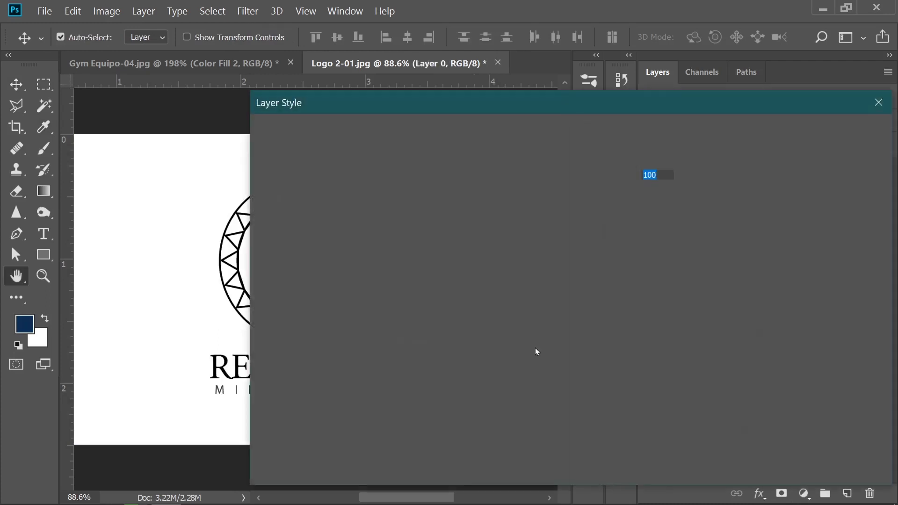
{"action": "left_click_drag", "start_coordinate": [600, 108], "coordinate": [724, 84]}
{"action": "left_click_drag", "start_coordinate": [810, 362], "coordinate": [756, 361]}
{"action": "left_click_drag", "start_coordinate": [317, 301], "coordinate": [358, 324]}
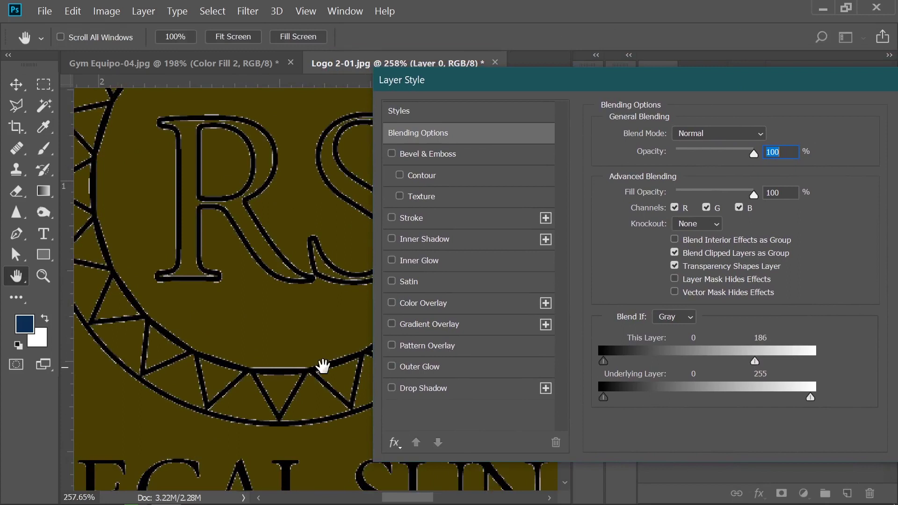
{"action": "left_click_drag", "start_coordinate": [745, 363], "coordinate": [671, 364]}
{"action": "scroll", "coordinate": [328, 299], "scroll_direction": "up", "scroll_amount": 3}
{"action": "scroll", "coordinate": [332, 292], "scroll_direction": "up", "scroll_amount": 1}
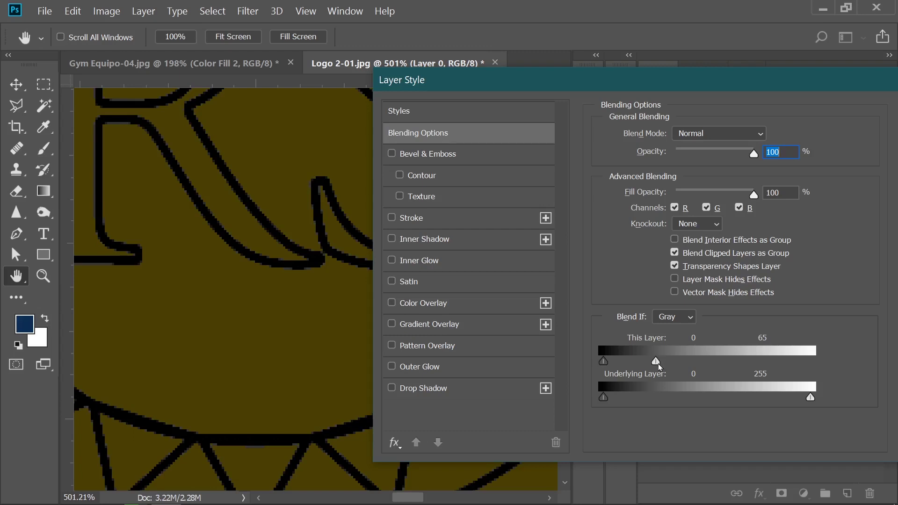
{"action": "mouse_move", "coordinate": [685, 364]}
{"action": "left_mouse_down"}
{"action": "mouse_move", "coordinate": [757, 363]}
{"action": "mouse_move", "coordinate": [677, 365]}
{"action": "left_mouse_up"}
{"action": "scroll", "coordinate": [285, 309], "scroll_direction": "down", "scroll_amount": 6}
{"action": "left_click_drag", "start_coordinate": [786, 80], "coordinate": [547, 80]}
{"action": "left_click", "coordinate": [698, 147]}
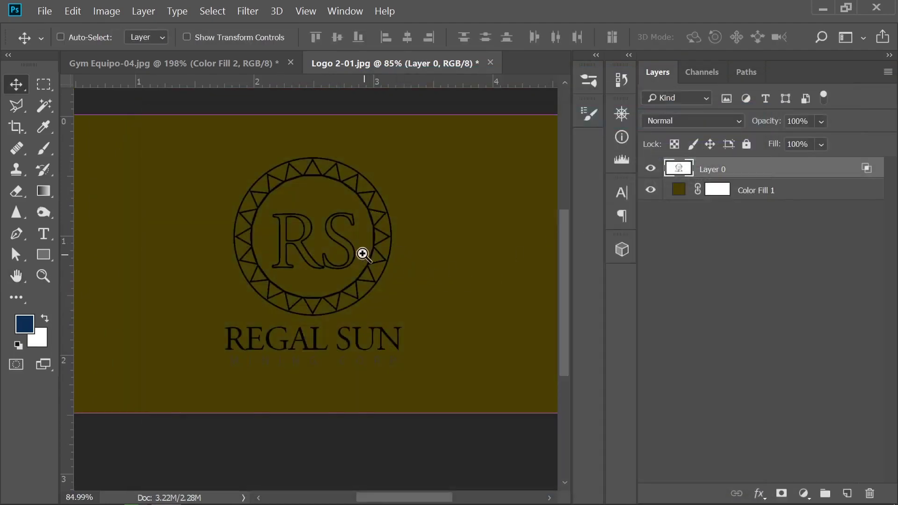
- Zoom in on REGAL and toggle the olive Color Fill 1 to check the transparent edges
{"action": "scroll", "coordinate": [390, 247], "scroll_direction": "up", "scroll_amount": 3}
{"action": "scroll", "coordinate": [403, 263], "scroll_direction": "down", "scroll_amount": 2}
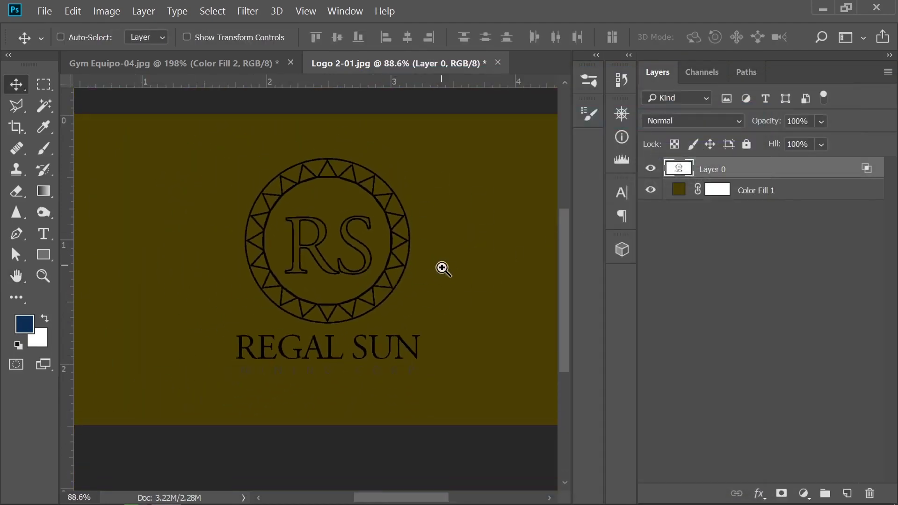
{"action": "scroll", "coordinate": [431, 326], "scroll_direction": "up", "scroll_amount": 3}
{"action": "left_click", "coordinate": [650, 191]}
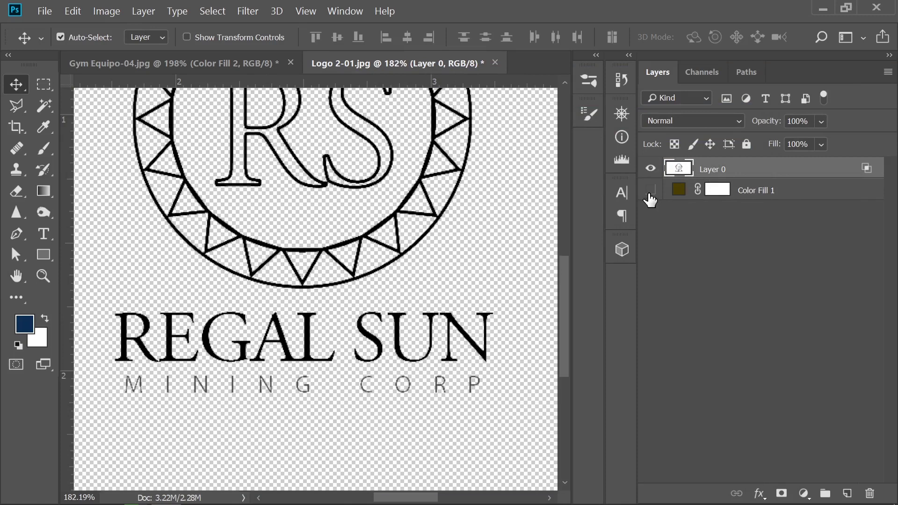
{"action": "left_click", "coordinate": [651, 190]}
{"action": "scroll", "coordinate": [391, 380], "scroll_direction": "up", "scroll_amount": 5}
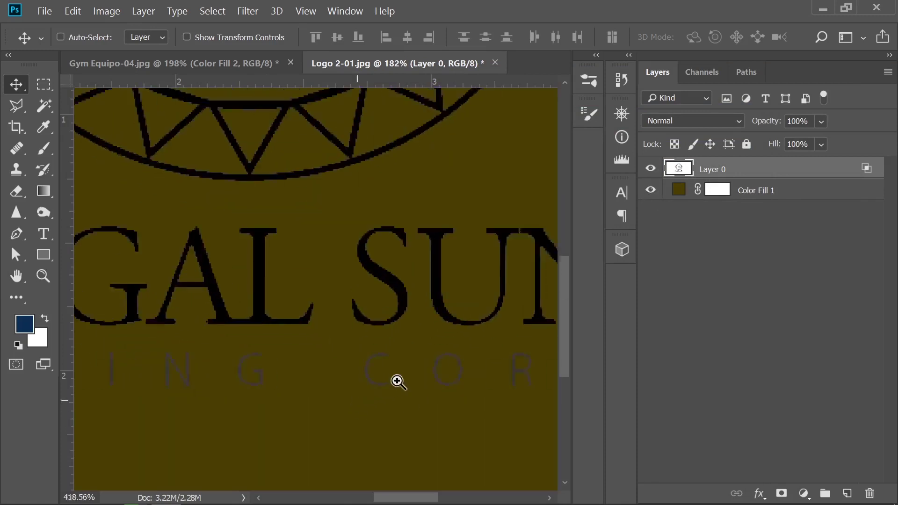
{"action": "scroll", "coordinate": [384, 351], "scroll_direction": "down", "scroll_amount": 2}
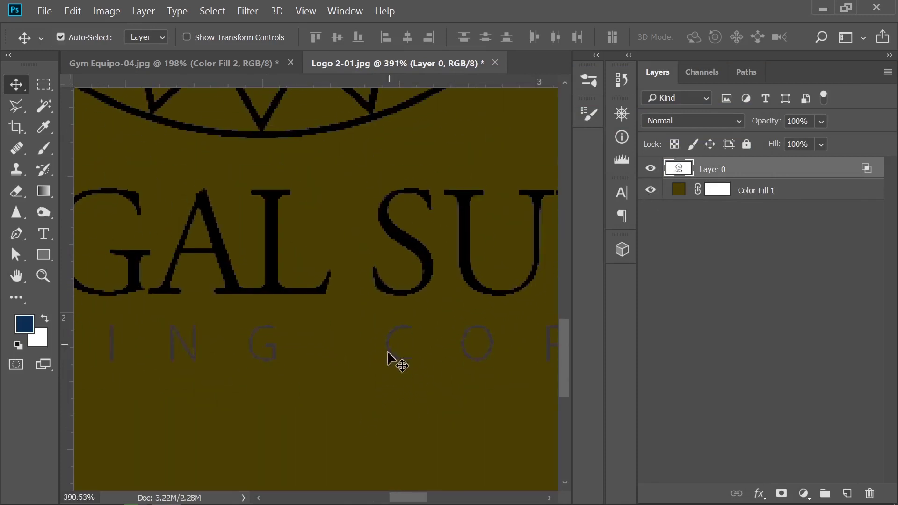
{"action": "scroll", "coordinate": [393, 356], "scroll_direction": "down", "scroll_amount": 2}
{"action": "scroll", "coordinate": [290, 347], "scroll_direction": "up", "scroll_amount": 3}
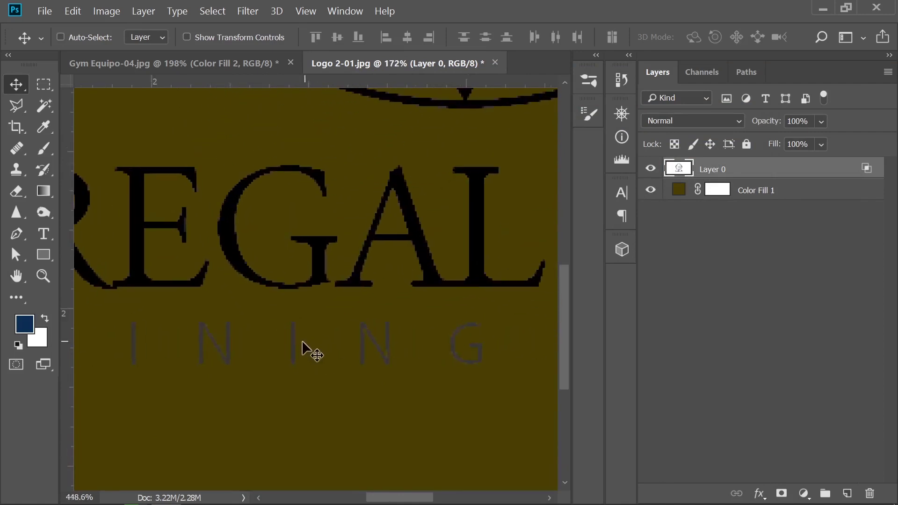
- Reopen Layer 0's Blending Options and drag the left white split handle to 79
{"action": "double_click", "coordinate": [788, 175]}
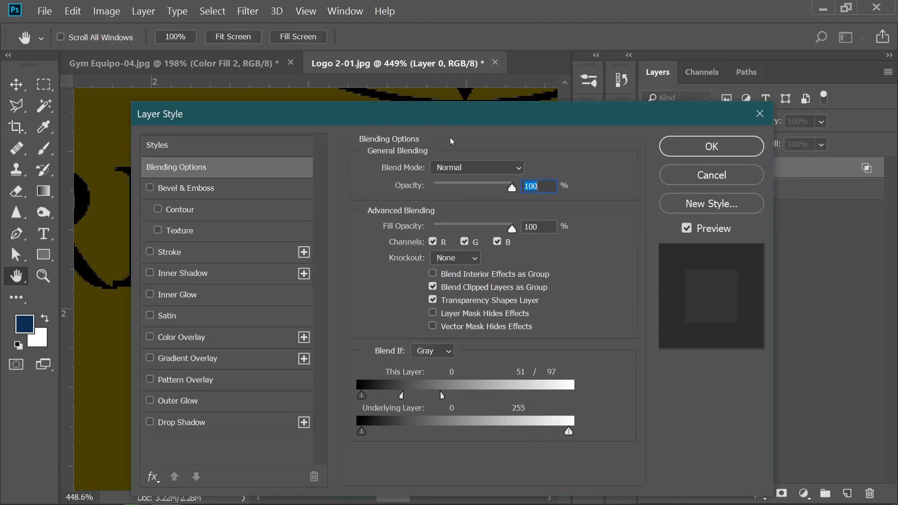
{"action": "left_click_drag", "start_coordinate": [447, 119], "coordinate": [754, 80]}
{"action": "left_click_drag", "start_coordinate": [710, 355], "coordinate": [747, 355]}
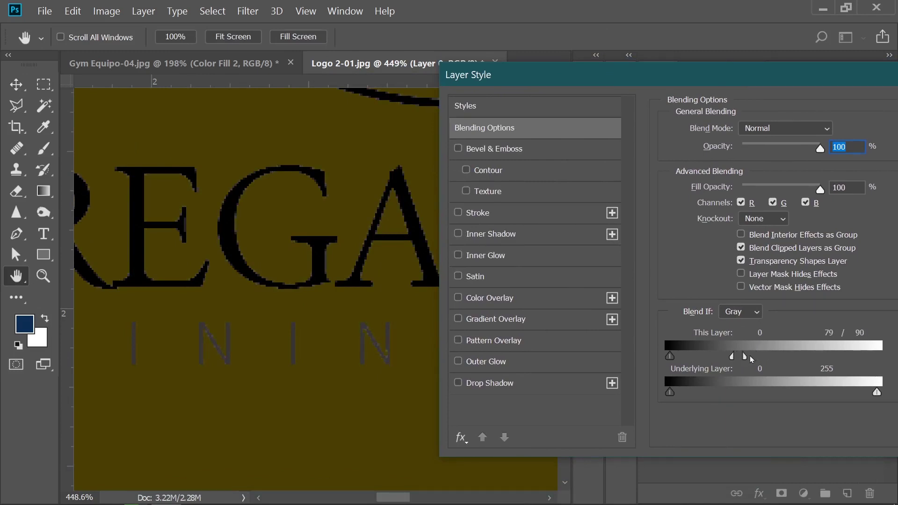
- Accept the 79/116 Blend If, hide the olive Color Fill 1, and zoom to fit the logo
{"action": "left_click_drag", "start_coordinate": [714, 88], "coordinate": [297, 141]}
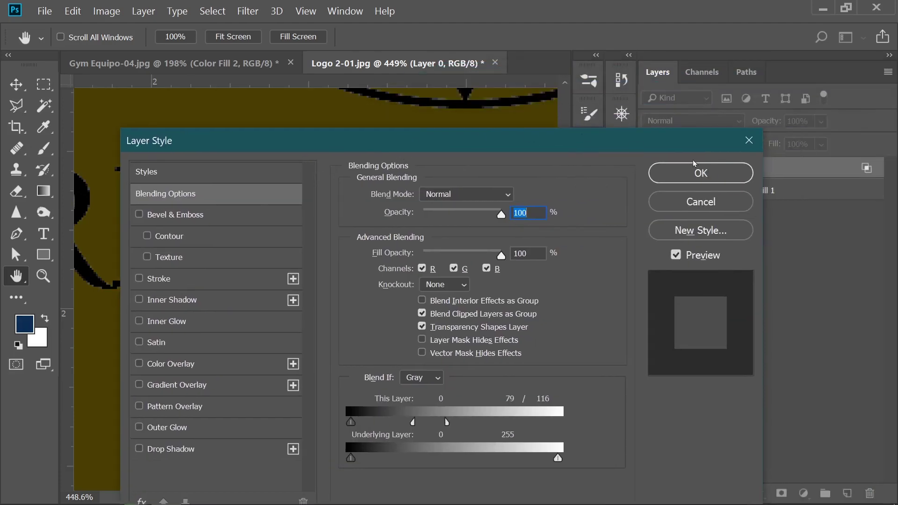
{"action": "left_click", "coordinate": [708, 173]}
{"action": "left_click_drag", "start_coordinate": [490, 224], "coordinate": [376, 280]}
{"action": "left_click", "coordinate": [650, 190]}
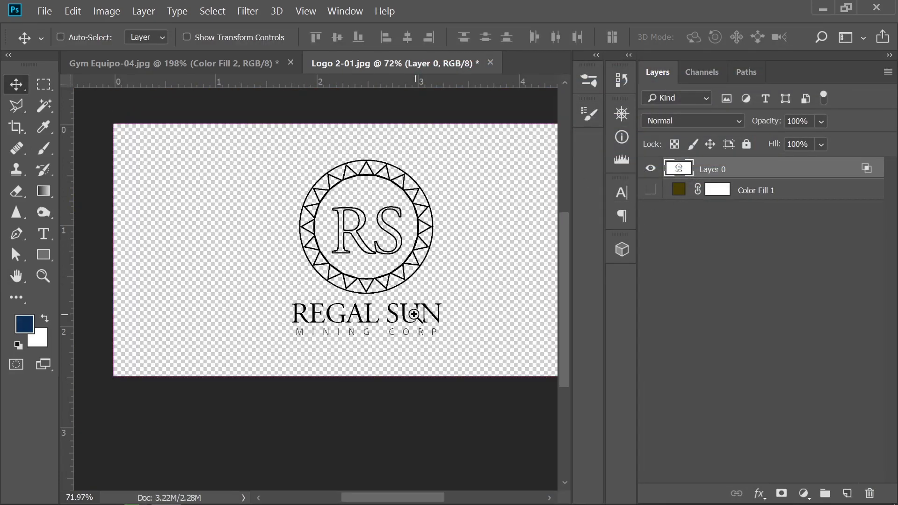
{"action": "key", "text": "ctrl+plus"}
{"action": "left_click", "coordinate": [760, 196]}
{"action": "key", "text": "ctrl+space"}
{"action": "left_click_drag", "start_coordinate": [435, 304], "coordinate": [415, 325]}
{"action": "mouse_move", "coordinate": [457, 285]}
{"action": "left_mouse_down"}
{"action": "mouse_move", "coordinate": [443, 285]}
{"action": "mouse_move", "coordinate": [447, 291]}
{"action": "left_mouse_up"}
{"action": "left_click_drag", "start_coordinate": [349, 310], "coordinate": [380, 297]}
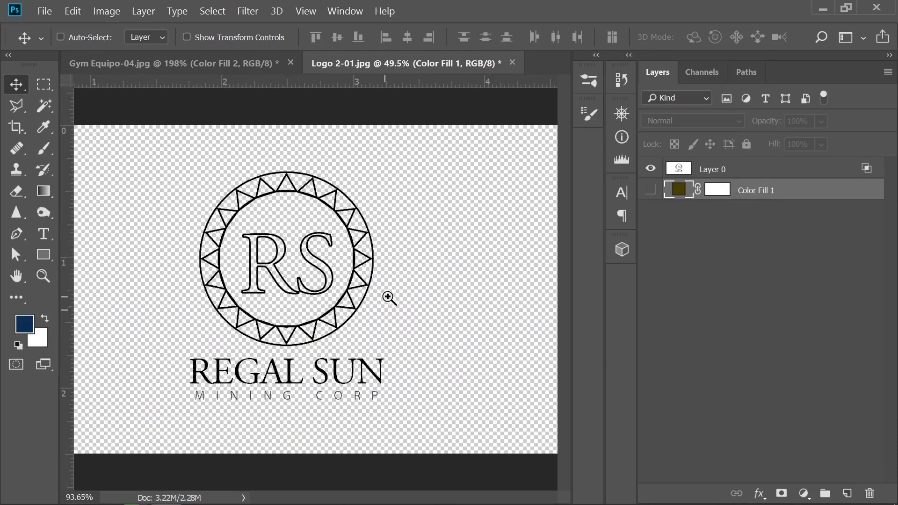